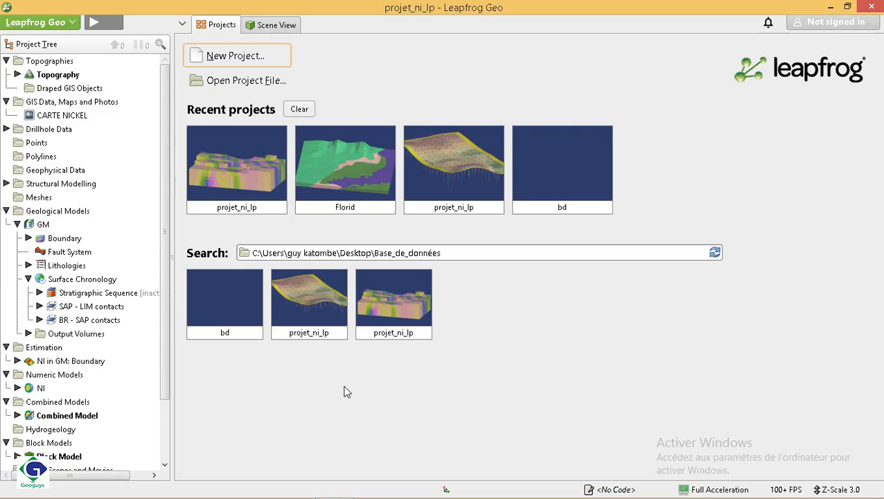
Open the recent project projet_ni_lp and select the GM geological model.
{"action": "left_click", "coordinate": [253, 192]}
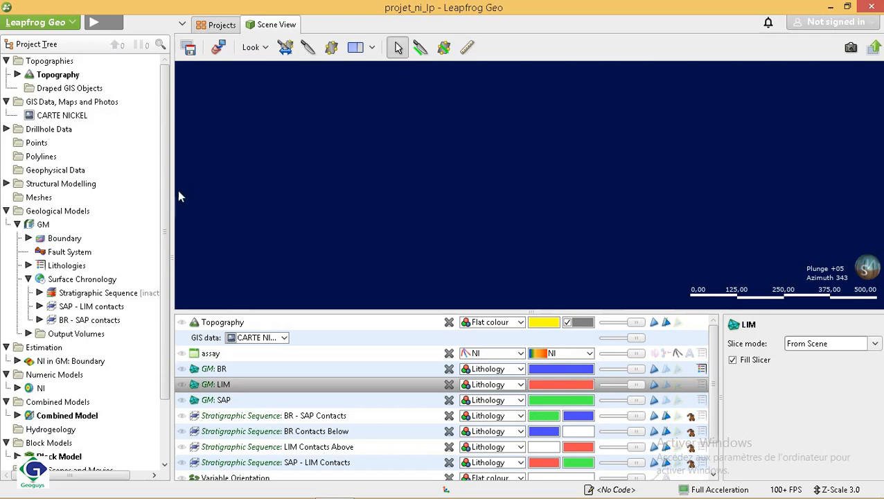
{"action": "left_click_drag", "start_coordinate": [165, 198], "coordinate": [162, 267]}
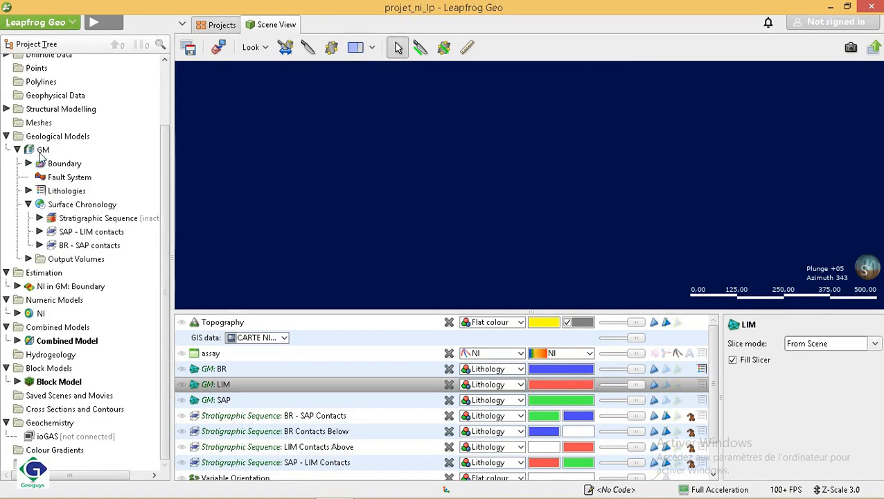
{"action": "left_click", "coordinate": [40, 154]}
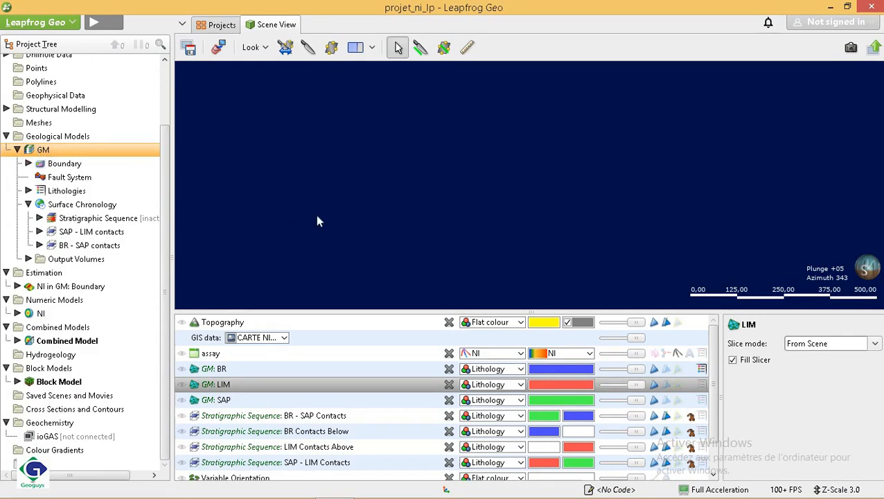
{"action": "left_click_drag", "start_coordinate": [714, 349], "coordinate": [709, 321]}
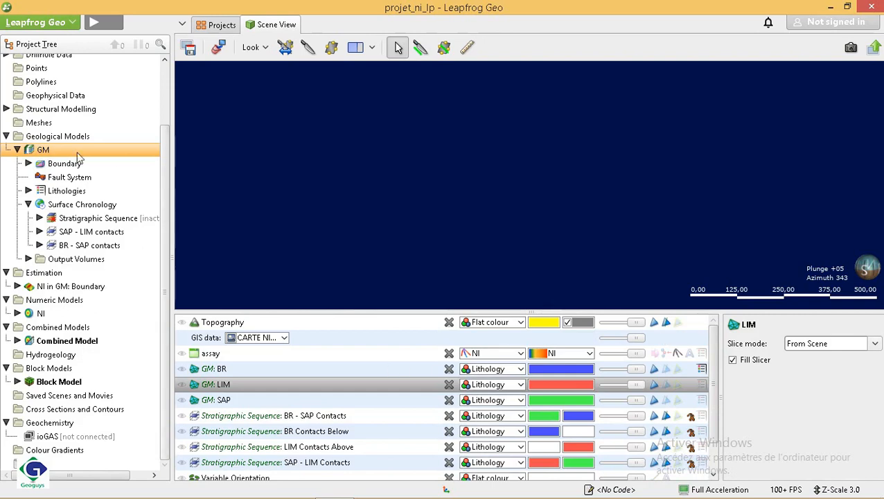
Check the GM model's boundary extents, close the settings unchanged and add the Boundary volume to the scene.
{"action": "left_click", "coordinate": [64, 176]}
{"action": "double_click", "coordinate": [64, 164]}
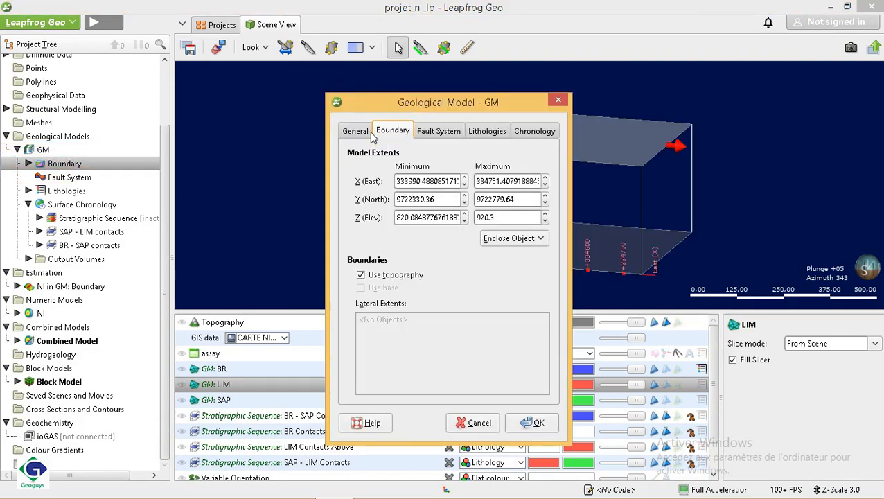
{"action": "left_click", "coordinate": [557, 100]}
{"action": "left_click_drag", "start_coordinate": [118, 171], "coordinate": [577, 240]}
{"action": "left_click_drag", "start_coordinate": [509, 254], "coordinate": [292, 225]}
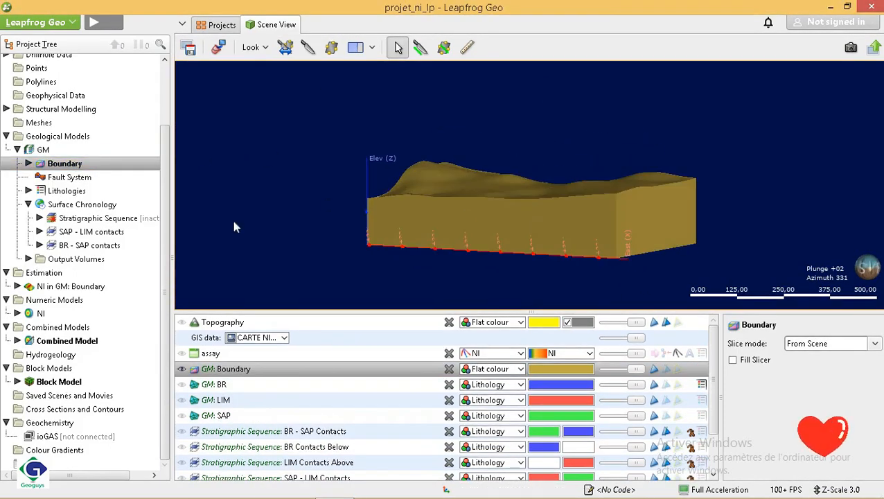
Show the Topography surface in the scene together with the GM Boundary, and hide the Boundary.
{"action": "left_click_drag", "start_coordinate": [164, 266], "coordinate": [164, 154]}
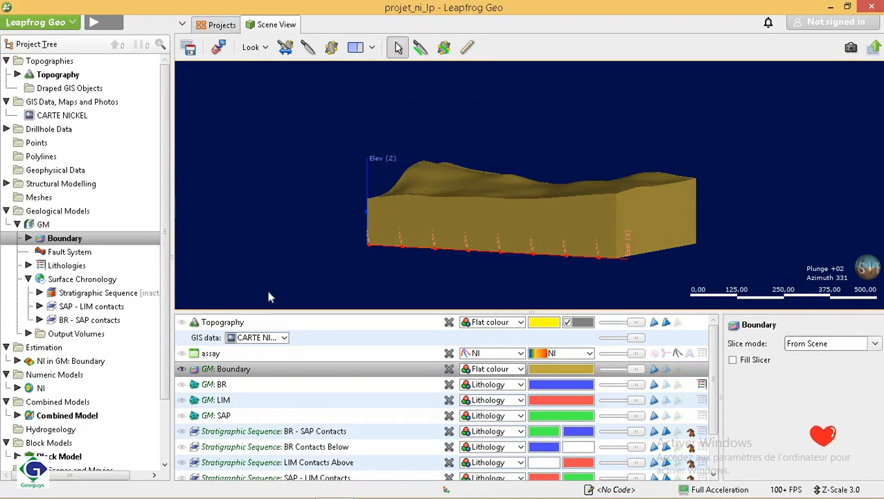
{"action": "left_click", "coordinate": [182, 323]}
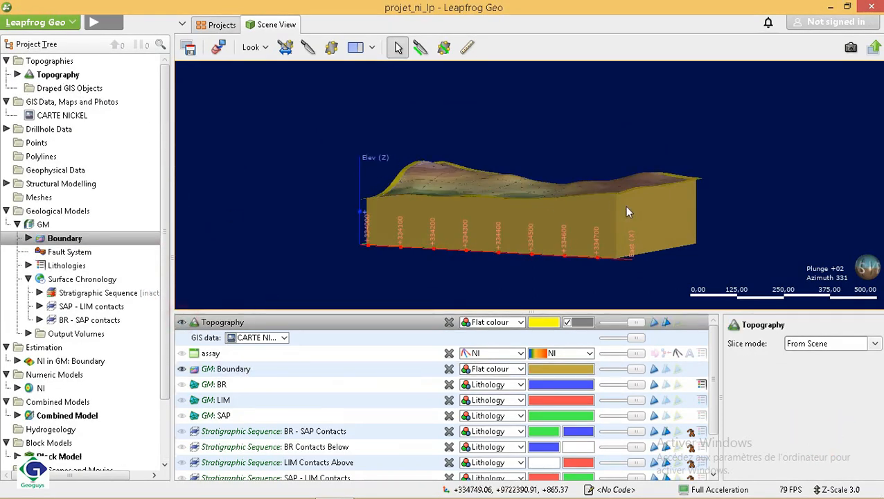
{"action": "left_click_drag", "start_coordinate": [625, 206], "coordinate": [491, 242]}
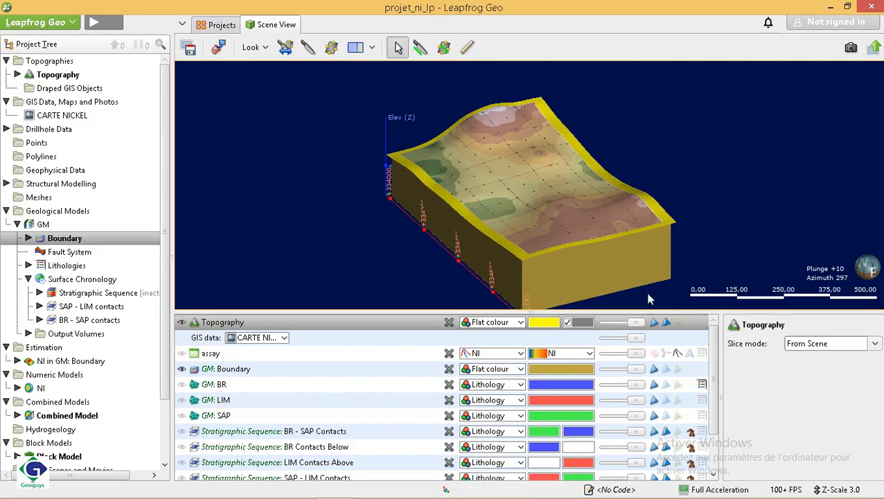
{"action": "left_click_drag", "start_coordinate": [716, 352], "coordinate": [717, 325]}
{"action": "left_click", "coordinate": [182, 369]}
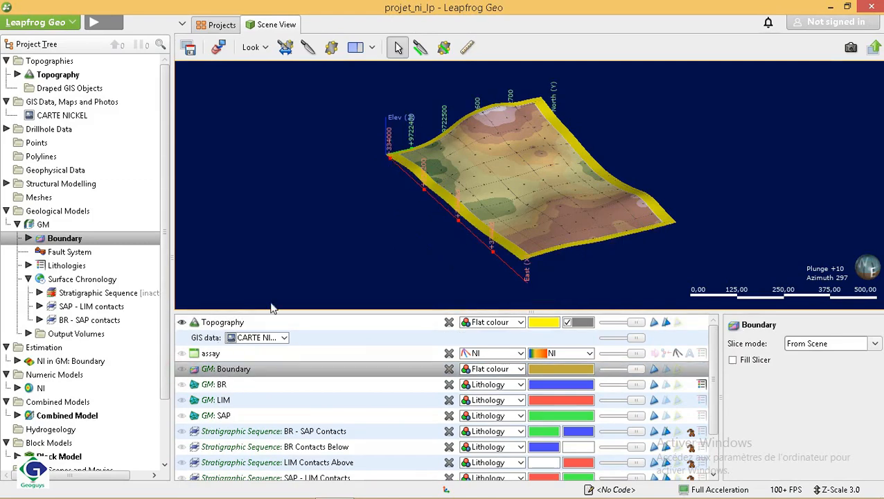
Expand the GM Stratigraphic Sequence and add all its contact surfaces to the scene to view them from the side.
{"action": "scroll", "coordinate": [76, 260], "scroll_direction": "down", "scroll_amount": 1}
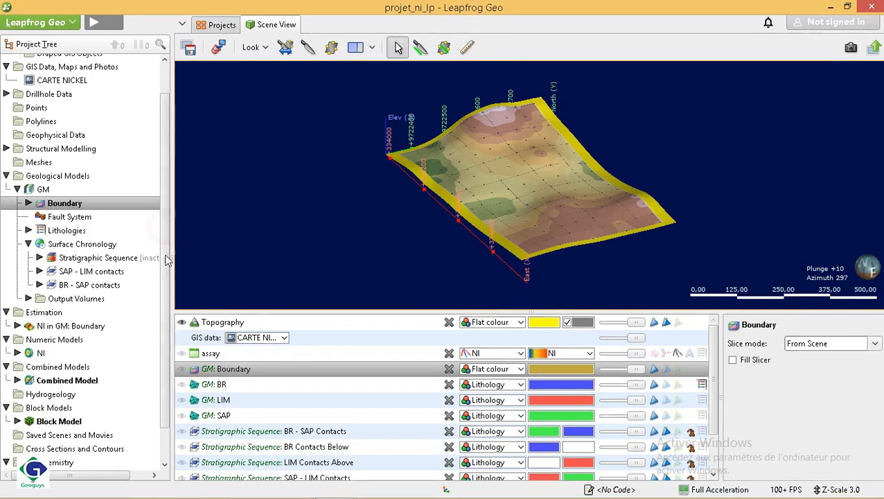
{"action": "left_click", "coordinate": [40, 258]}
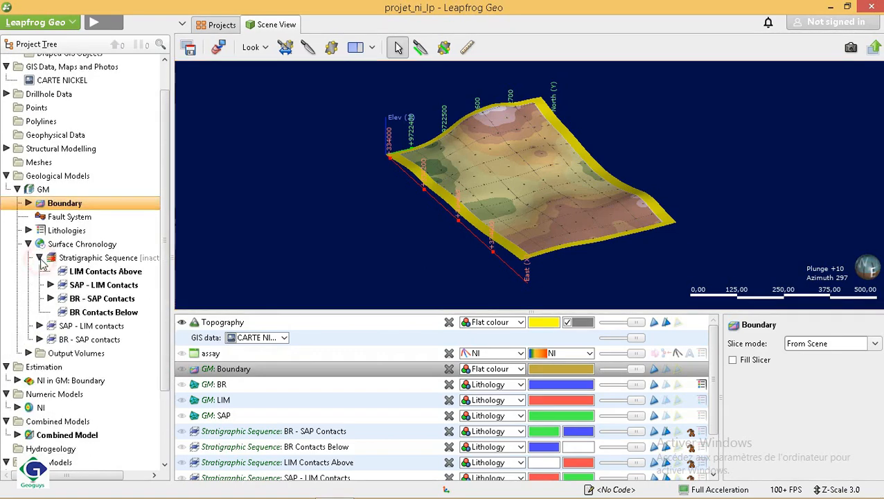
{"action": "left_click", "coordinate": [92, 316]}
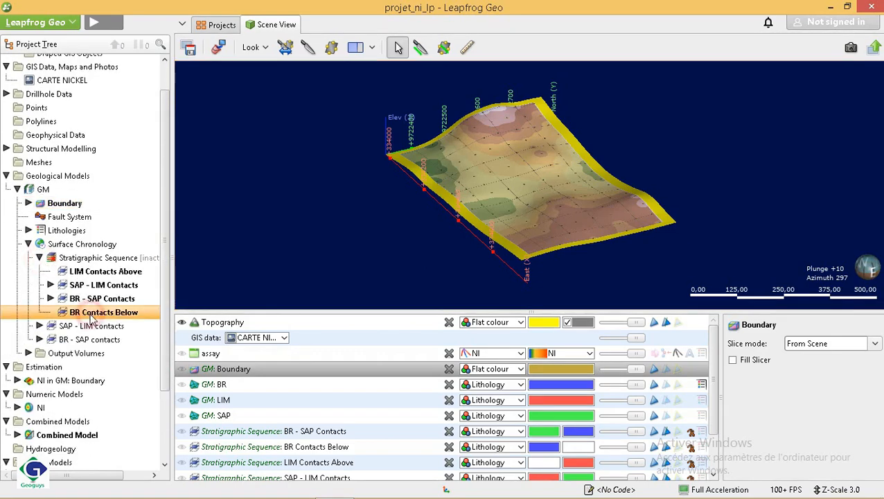
{"action": "left_click", "coordinate": [83, 259]}
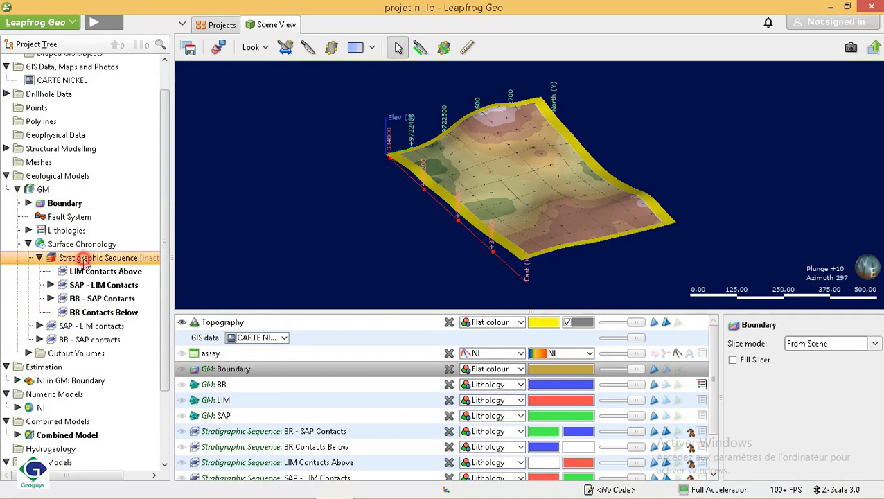
{"action": "left_click_drag", "start_coordinate": [84, 259], "coordinate": [416, 214]}
{"action": "left_click_drag", "start_coordinate": [672, 267], "coordinate": [360, 235]}
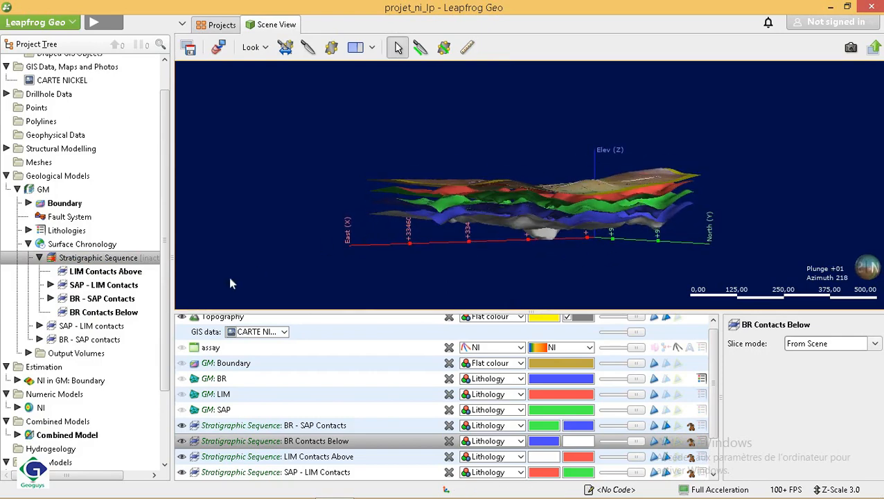
Hide the BR - SAP, BR Contacts Below, LIM Contacts Above and SAP - LIM contact surfaces.
{"action": "left_click", "coordinate": [182, 426]}
{"action": "left_click", "coordinate": [181, 441]}
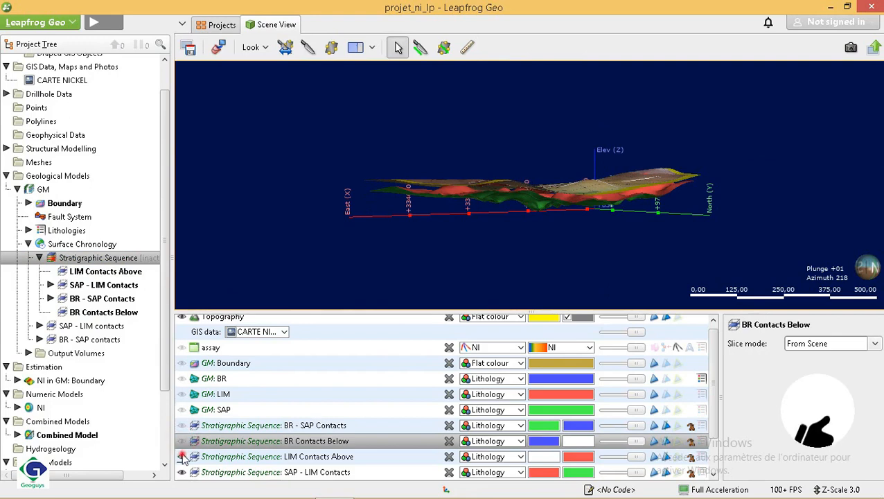
{"action": "left_click", "coordinate": [182, 456]}
{"action": "left_click", "coordinate": [182, 472]}
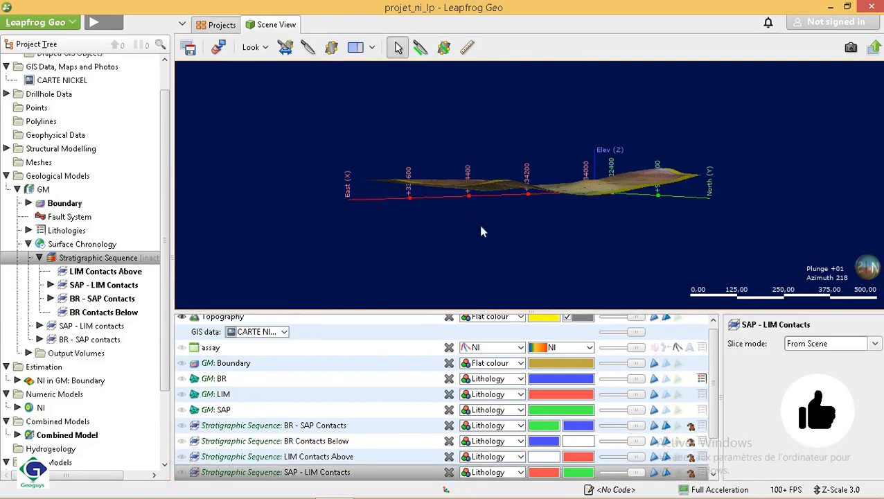
{"action": "left_click_drag", "start_coordinate": [483, 232], "coordinate": [469, 248]}
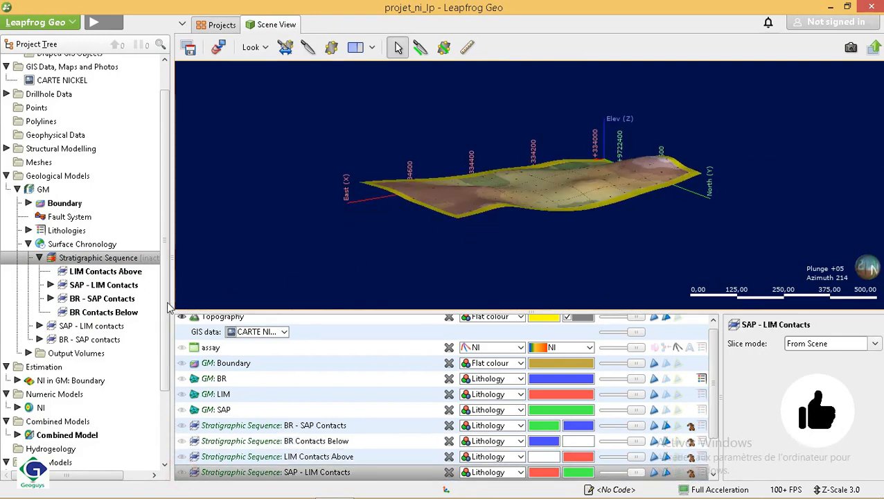
Examine the volume and area in the properties of the NI in GM: Boundary estimation's Domain.
{"action": "scroll", "coordinate": [162, 300], "scroll_direction": "down", "scroll_amount": 3}
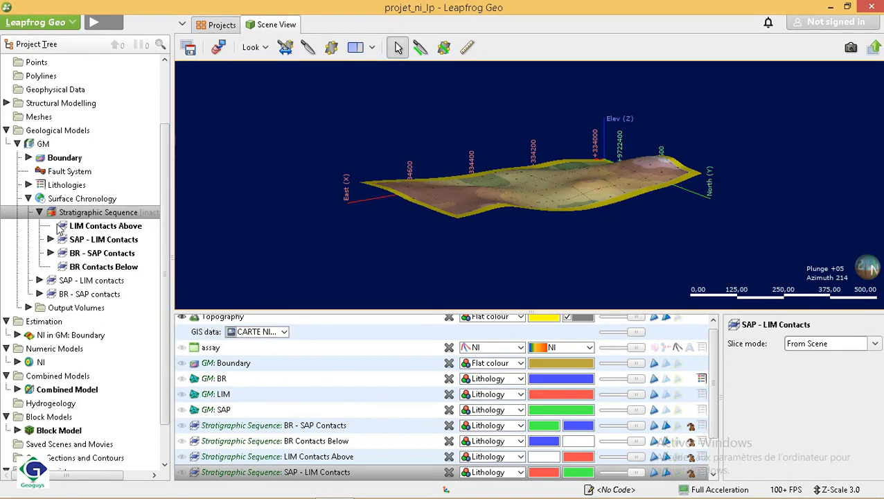
{"action": "left_click", "coordinate": [17, 335]}
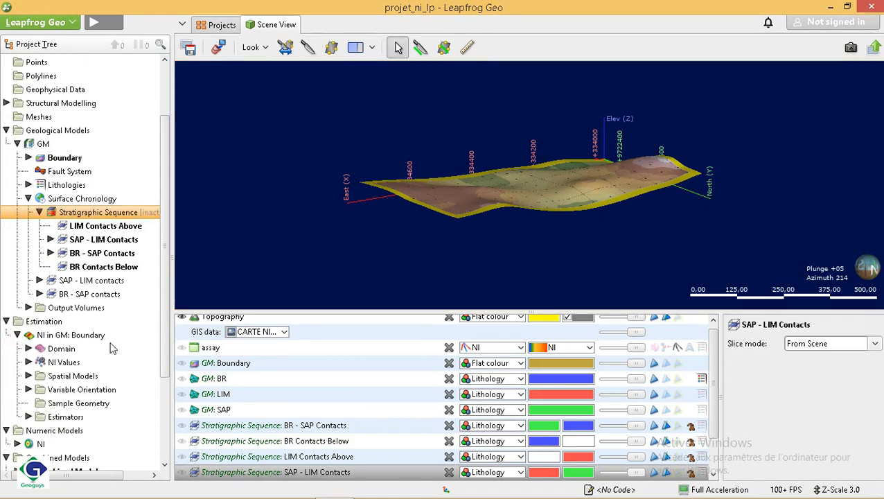
{"action": "right_click", "coordinate": [69, 349]}
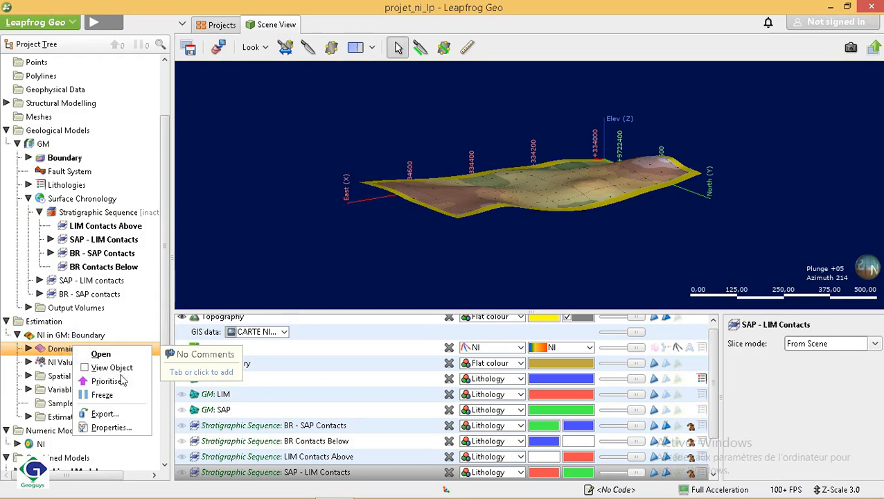
{"action": "left_click", "coordinate": [109, 427]}
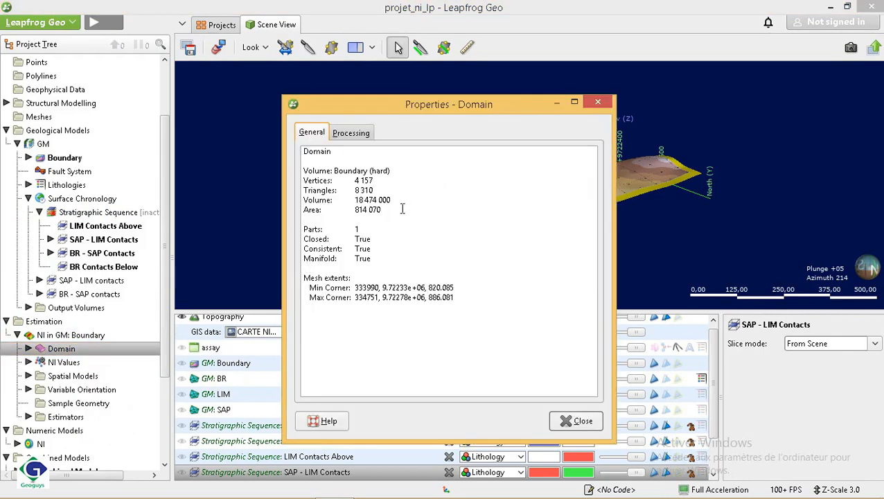
{"action": "left_click_drag", "start_coordinate": [393, 209], "coordinate": [355, 200]}
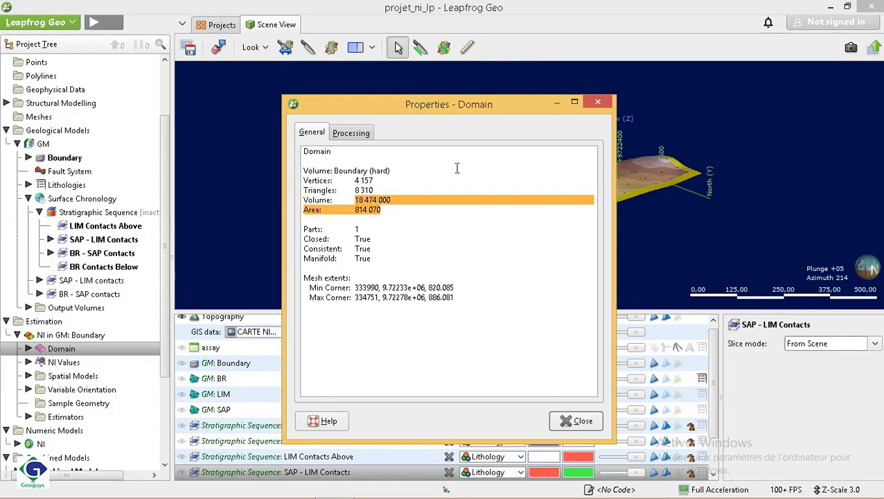
{"action": "left_click", "coordinate": [597, 102]}
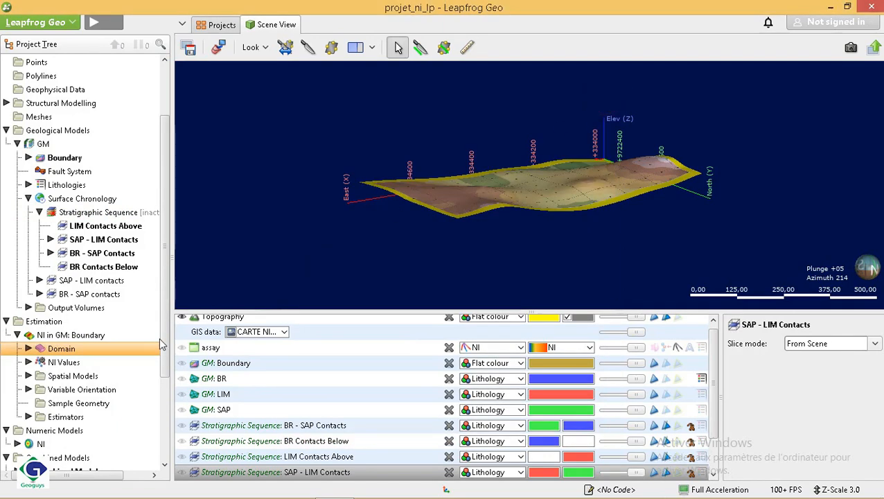
Examine the mean and the minimum-to-maximum statistics in the properties of the NI Values.
{"action": "left_click_drag", "start_coordinate": [165, 346], "coordinate": [165, 378]}
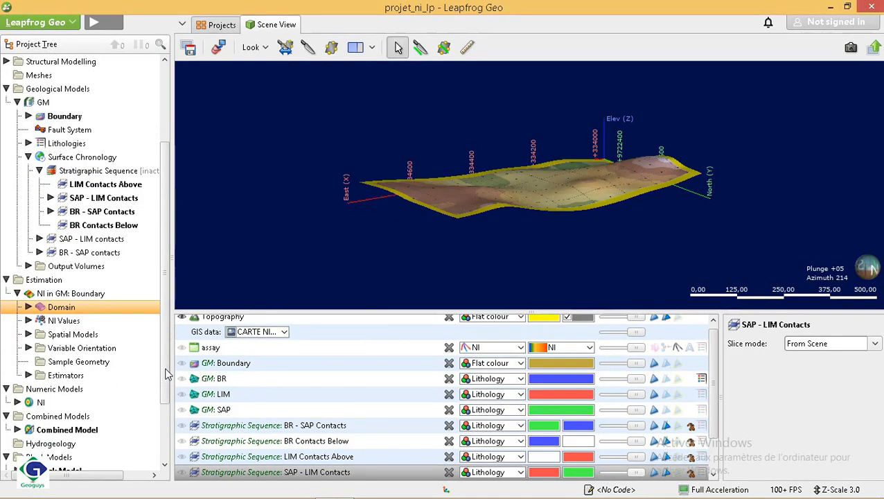
{"action": "right_click", "coordinate": [71, 324]}
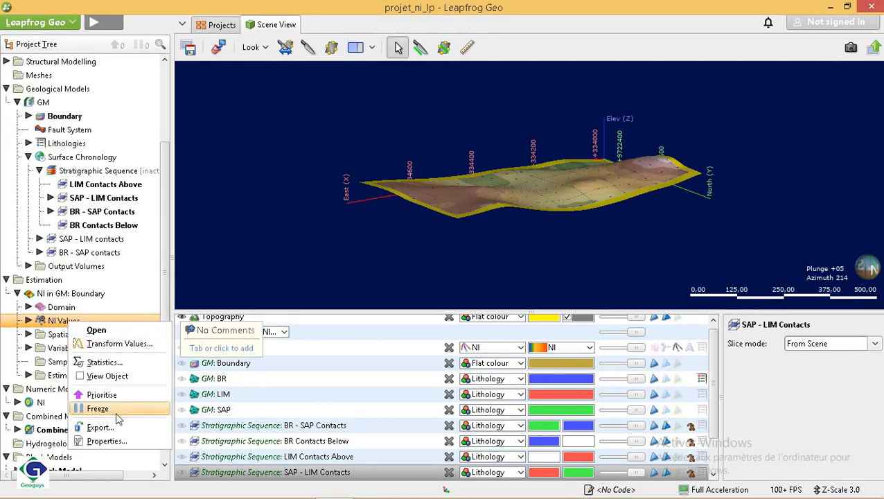
{"action": "left_click", "coordinate": [106, 441]}
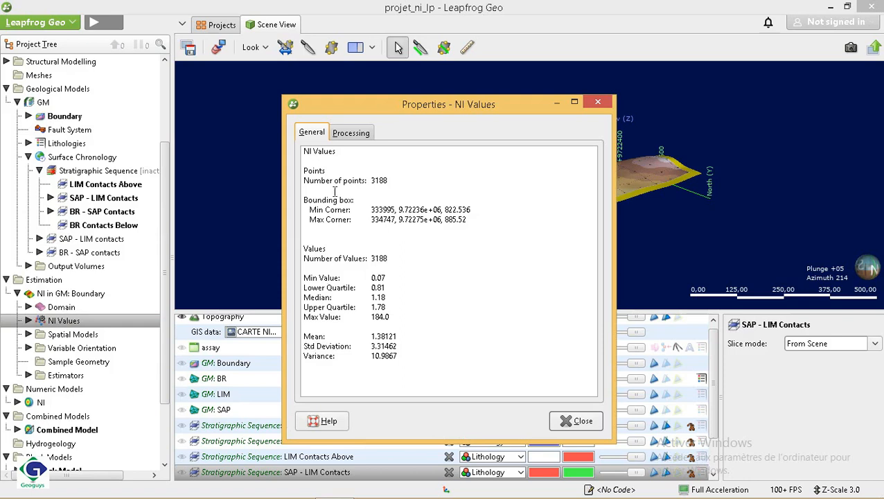
{"action": "left_click_drag", "start_coordinate": [406, 337], "coordinate": [315, 337]}
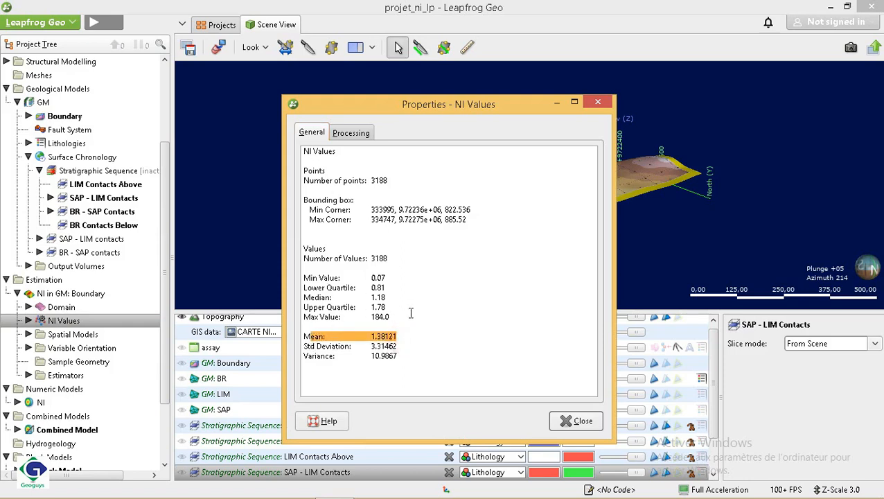
{"action": "left_click_drag", "start_coordinate": [411, 314], "coordinate": [367, 277]}
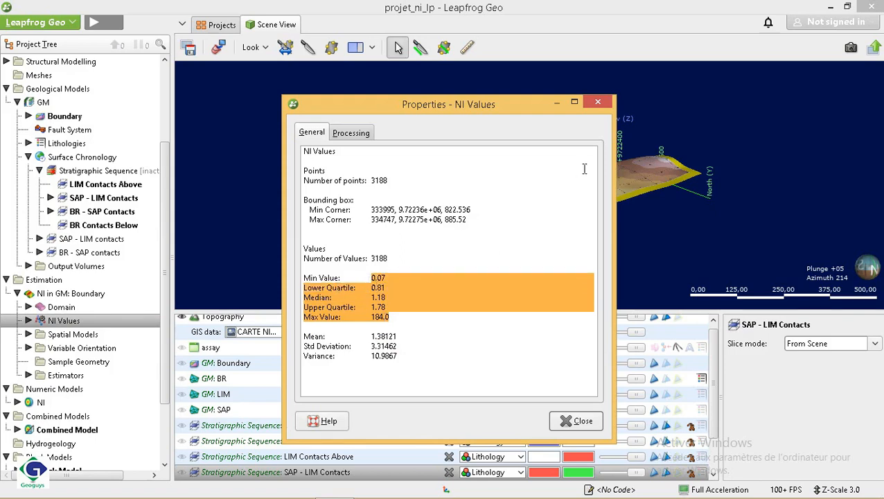
{"action": "left_click", "coordinate": [599, 104]}
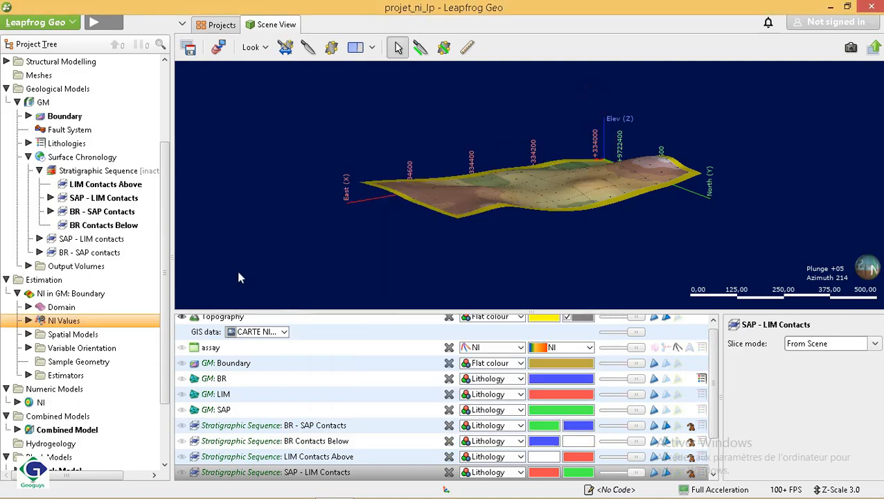
Add the Variogram Model from the NI estimation's Spatial Models to the scene and hide the Topography.
{"action": "left_click", "coordinate": [29, 335]}
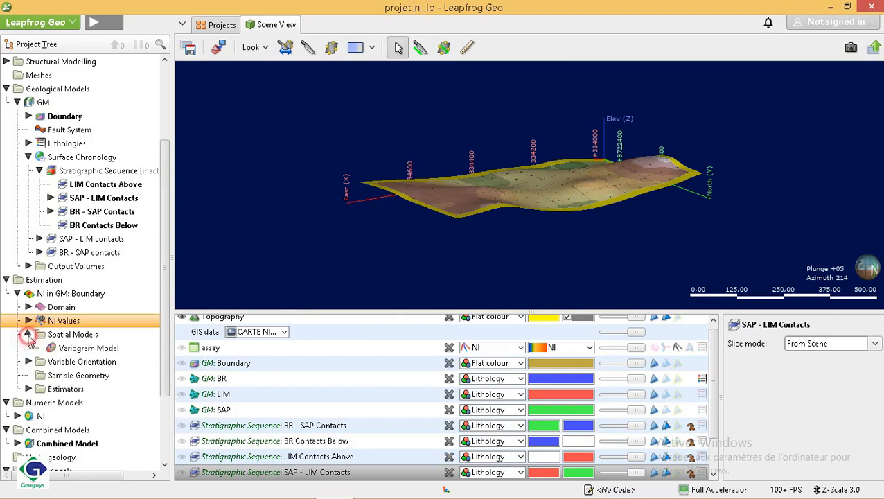
{"action": "left_click_drag", "start_coordinate": [83, 348], "coordinate": [415, 187]}
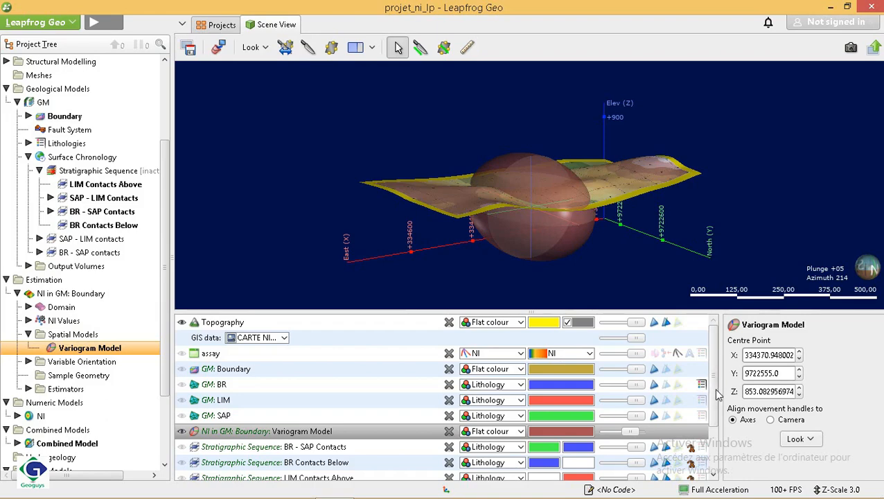
{"action": "left_click_drag", "start_coordinate": [715, 389], "coordinate": [717, 419]}
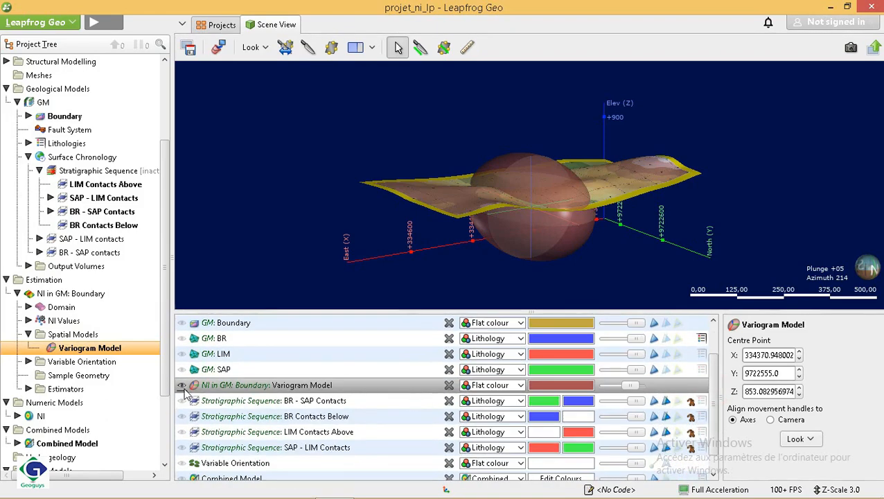
{"action": "left_click", "coordinate": [715, 420]}
{"action": "left_click_drag", "start_coordinate": [714, 420], "coordinate": [714, 398]}
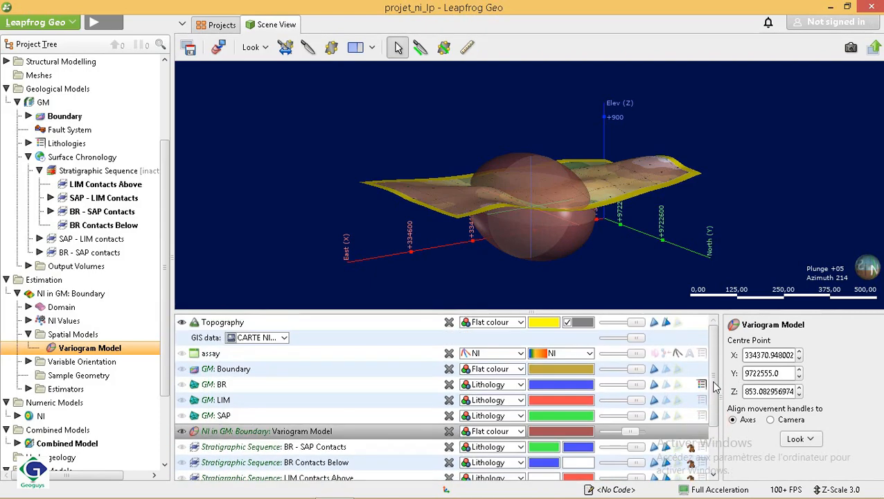
{"action": "left_click", "coordinate": [181, 322]}
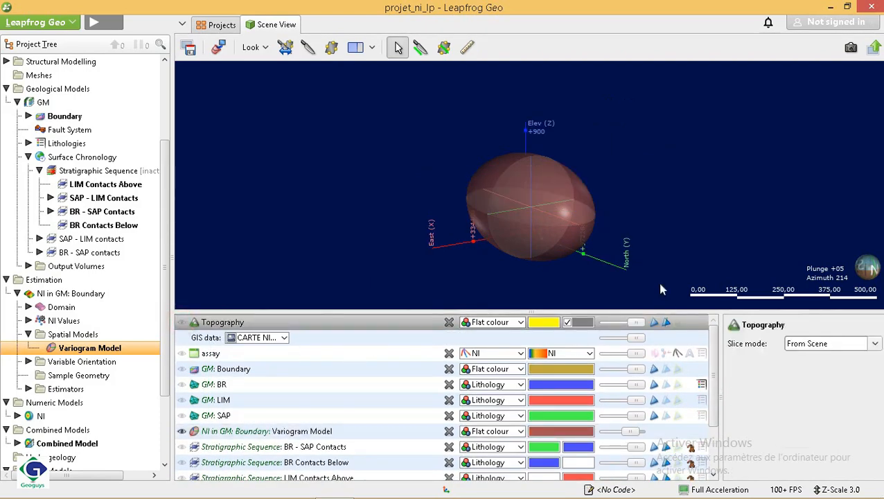
Examine the shape and orientation of the Variogram Model ellipsoid from several angles and distances.
{"action": "left_click_drag", "start_coordinate": [624, 260], "coordinate": [372, 261]}
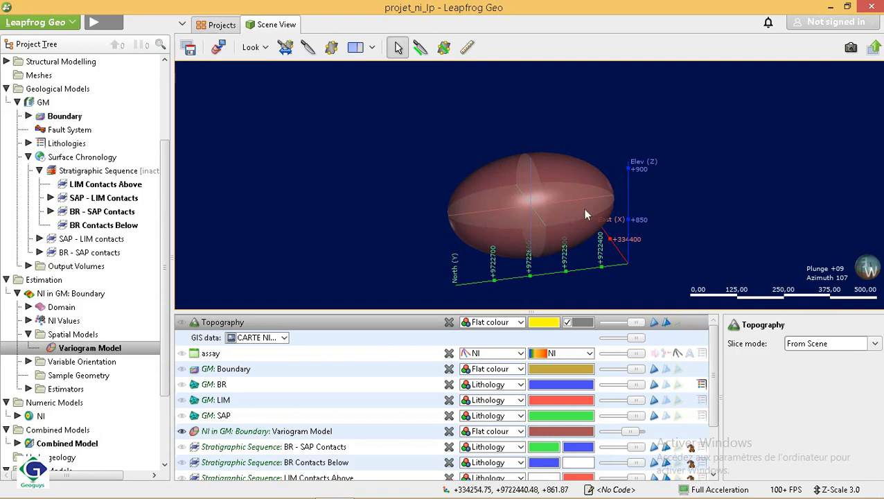
{"action": "left_click_drag", "start_coordinate": [660, 247], "coordinate": [622, 260]}
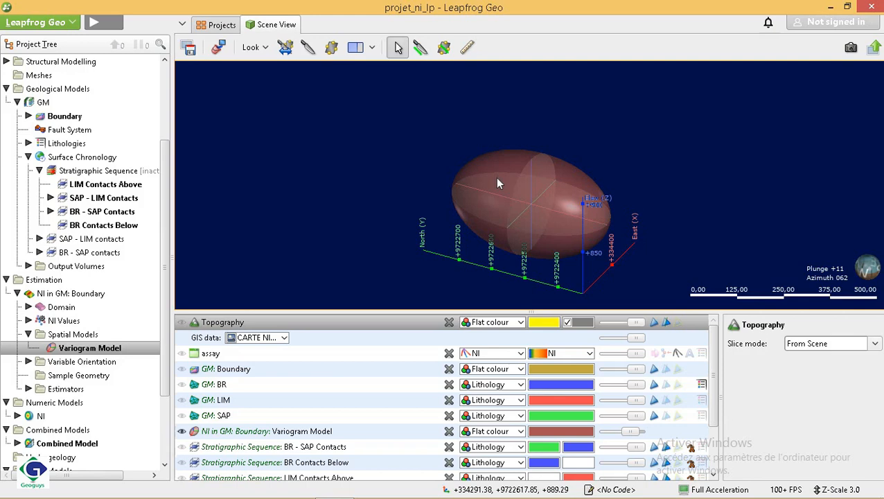
{"action": "scroll", "coordinate": [562, 216], "scroll_direction": "up", "scroll_amount": 3}
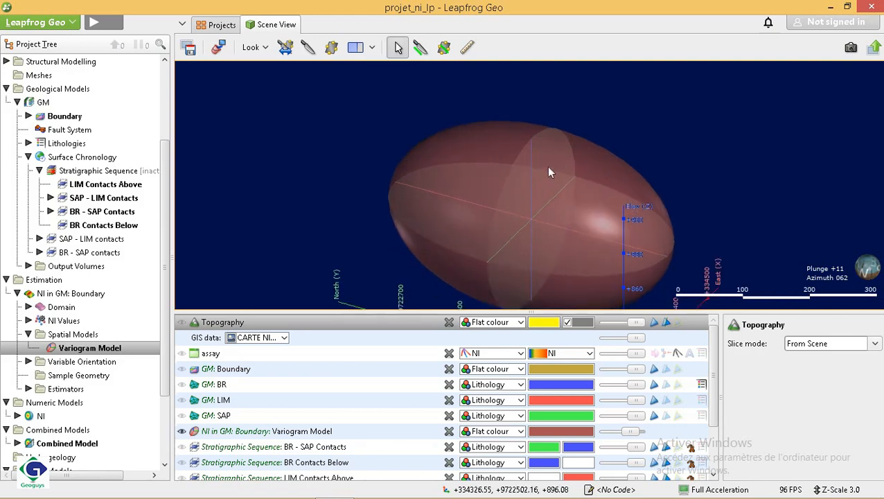
{"action": "scroll", "coordinate": [550, 163], "scroll_direction": "up", "scroll_amount": 3}
{"action": "scroll", "coordinate": [568, 165], "scroll_direction": "down", "scroll_amount": 5}
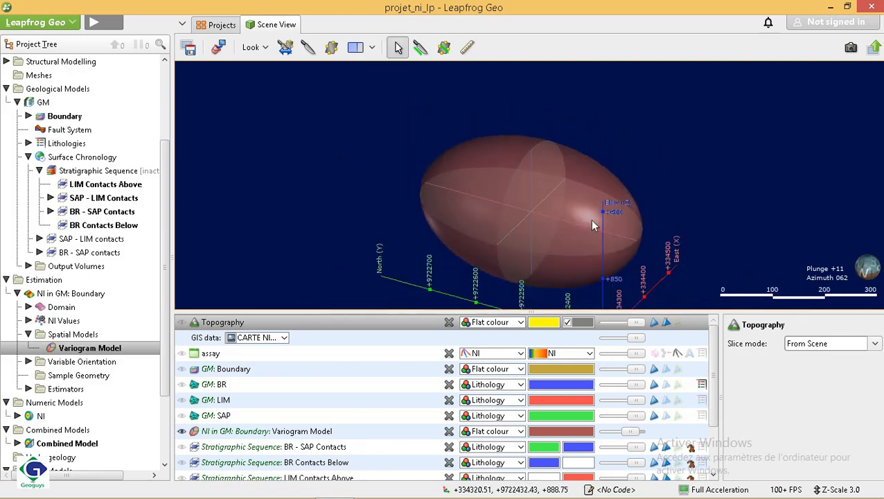
{"action": "scroll", "coordinate": [582, 180], "scroll_direction": "up", "scroll_amount": 4}
{"action": "scroll", "coordinate": [579, 152], "scroll_direction": "down", "scroll_amount": 4}
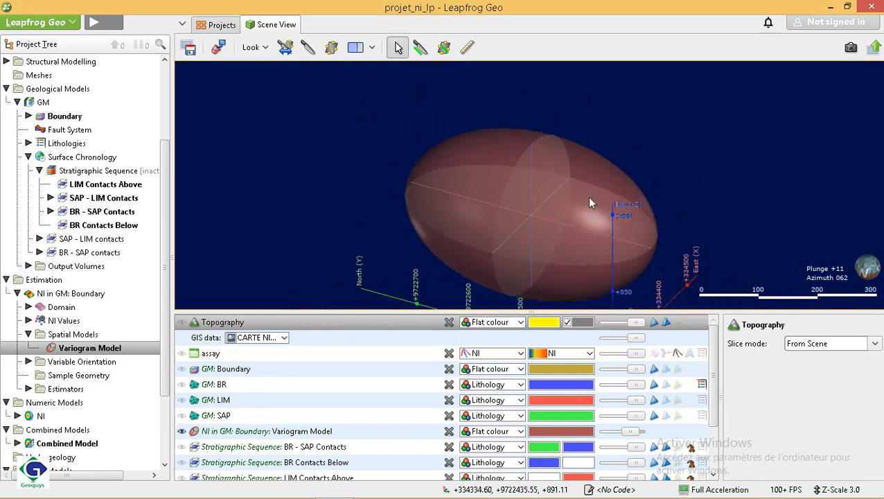
{"action": "scroll", "coordinate": [589, 202], "scroll_direction": "down", "scroll_amount": 4}
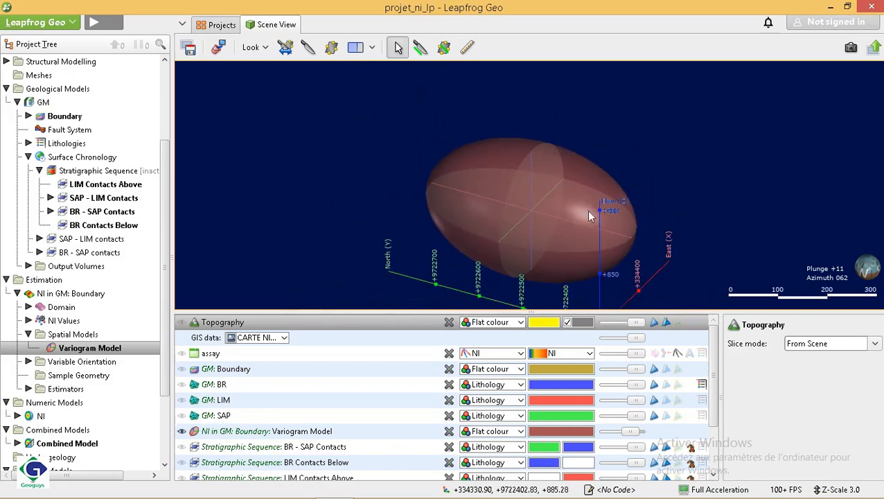
Hide the Variogram Model and add the NI estimation's Variable Orientation to the scene.
{"action": "left_click", "coordinate": [181, 433]}
{"action": "scroll", "coordinate": [164, 341], "scroll_direction": "down", "scroll_amount": 3}
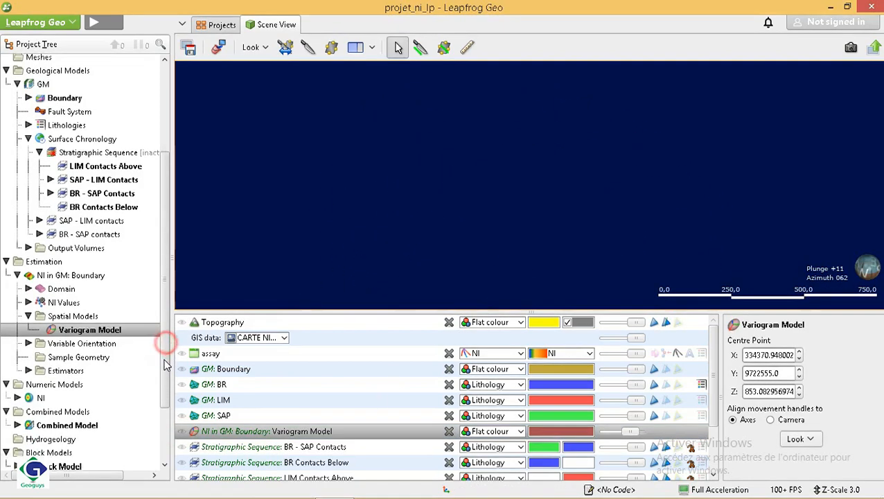
{"action": "left_click", "coordinate": [28, 320]}
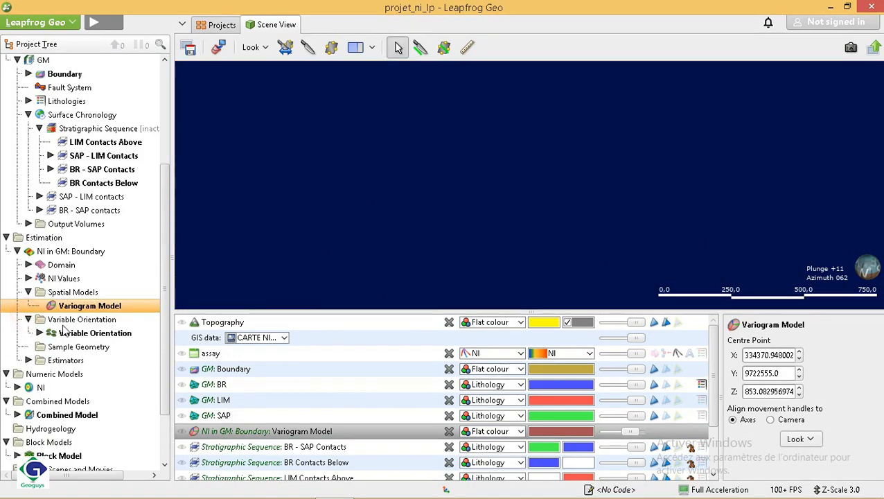
{"action": "left_click", "coordinate": [70, 333]}
{"action": "left_click_drag", "start_coordinate": [70, 336], "coordinate": [396, 183]}
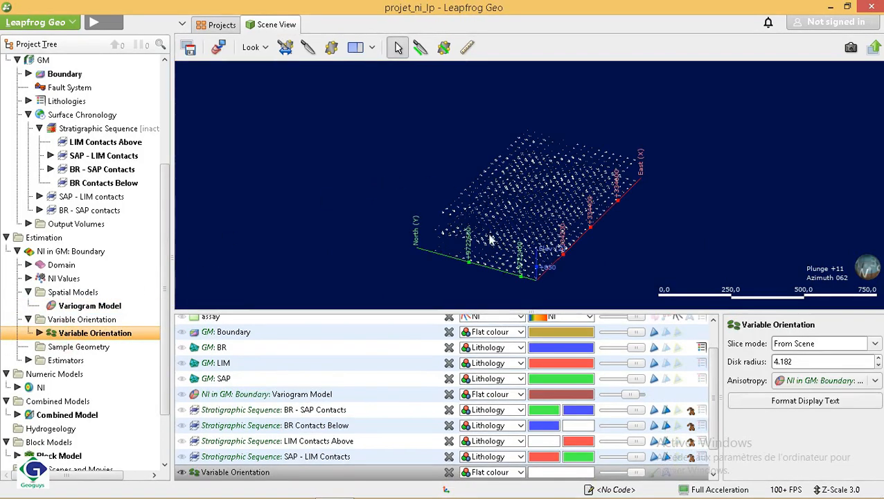
{"action": "scroll", "coordinate": [489, 239], "scroll_direction": "up", "scroll_amount": 6}
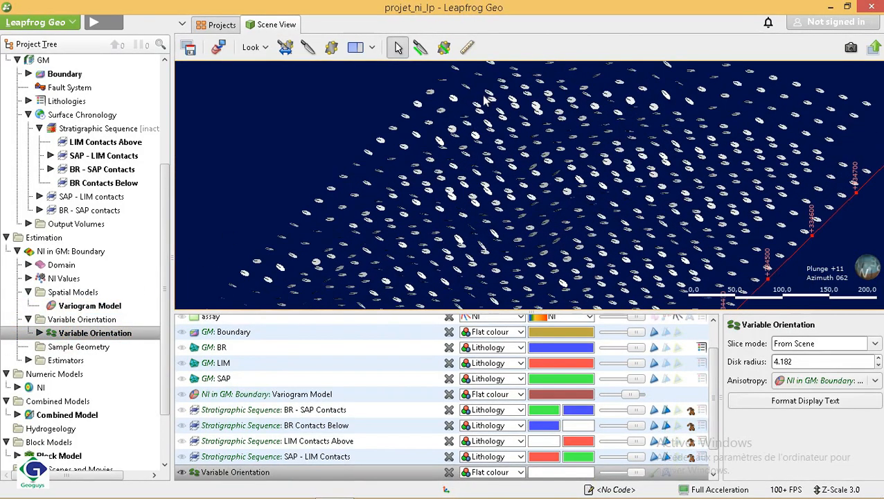
{"action": "scroll", "coordinate": [520, 166], "scroll_direction": "up", "scroll_amount": 3}
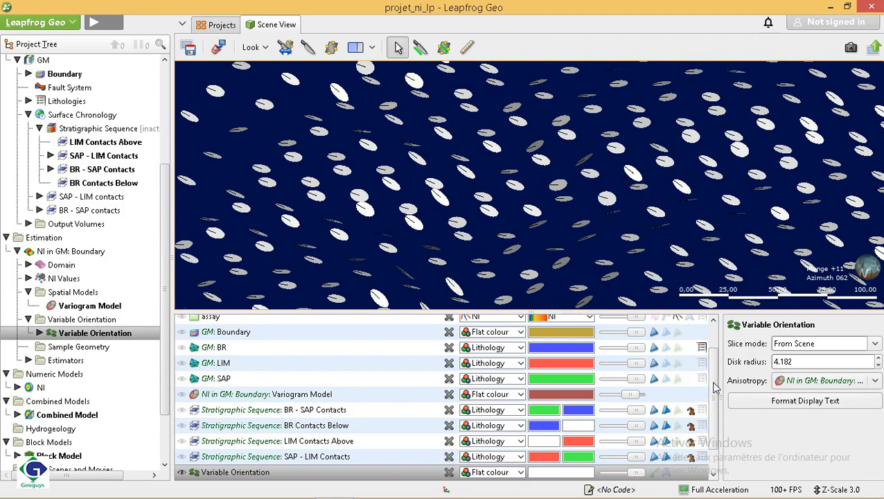
Colour the Variable Orientation disks by Dip and show their values as text labels.
{"action": "left_click_drag", "start_coordinate": [714, 383], "coordinate": [714, 416]}
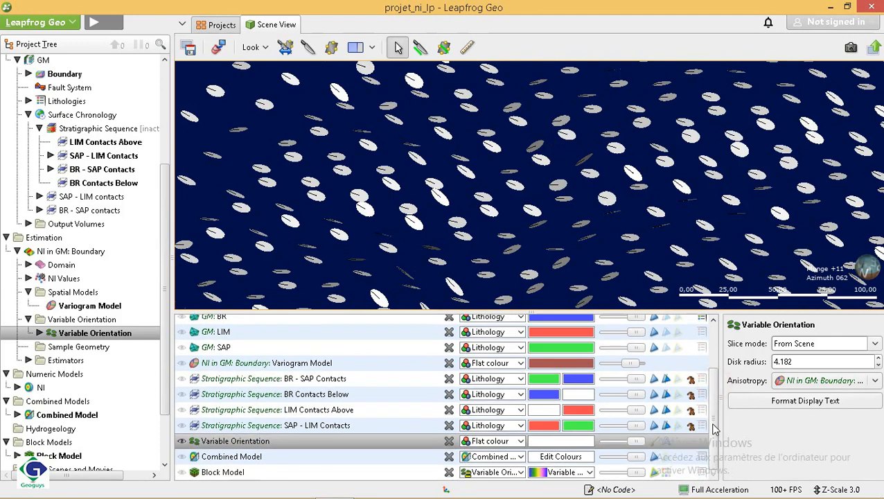
{"action": "left_click", "coordinate": [521, 441]}
{"action": "left_click", "coordinate": [506, 472]}
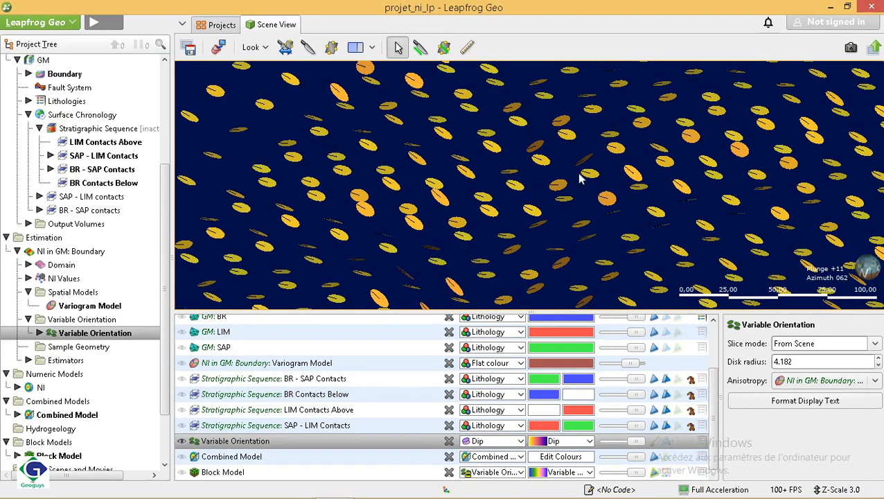
{"action": "left_click", "coordinate": [666, 441]}
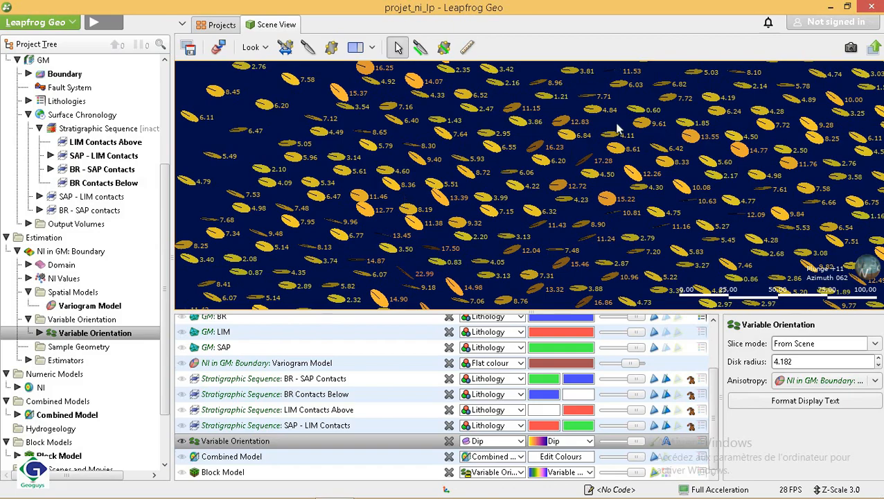
{"action": "scroll", "coordinate": [619, 217], "scroll_direction": "down", "scroll_amount": 5}
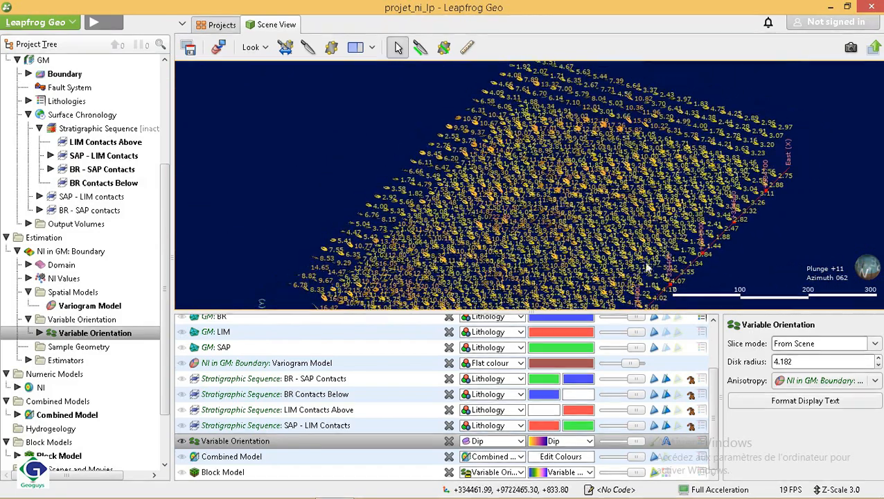
{"action": "left_click_drag", "start_coordinate": [607, 274], "coordinate": [556, 275]}
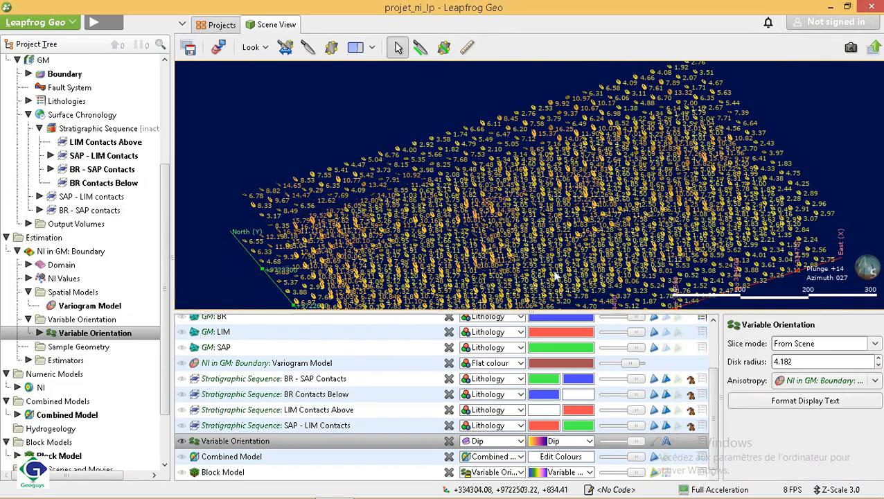
Colour the Variable Orientation disks by Dip direction, inspect them up close and hide the Variable Orientation.
{"action": "left_click", "coordinate": [591, 441]}
{"action": "left_click", "coordinate": [530, 449]}
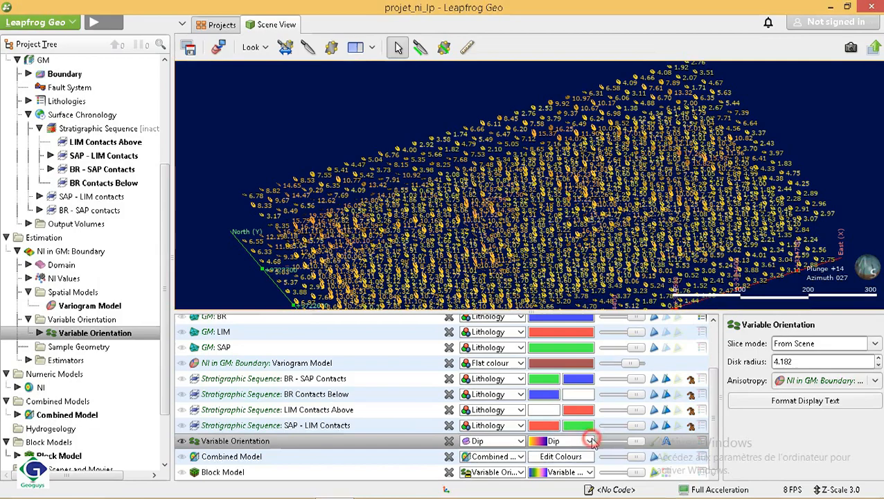
{"action": "left_click", "coordinate": [519, 441]}
{"action": "left_click", "coordinate": [504, 483]}
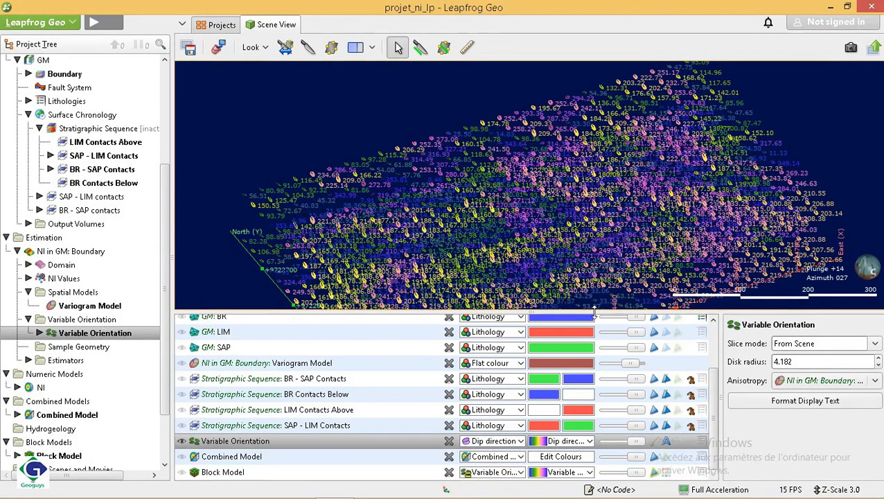
{"action": "scroll", "coordinate": [706, 245], "scroll_direction": "up", "scroll_amount": 10}
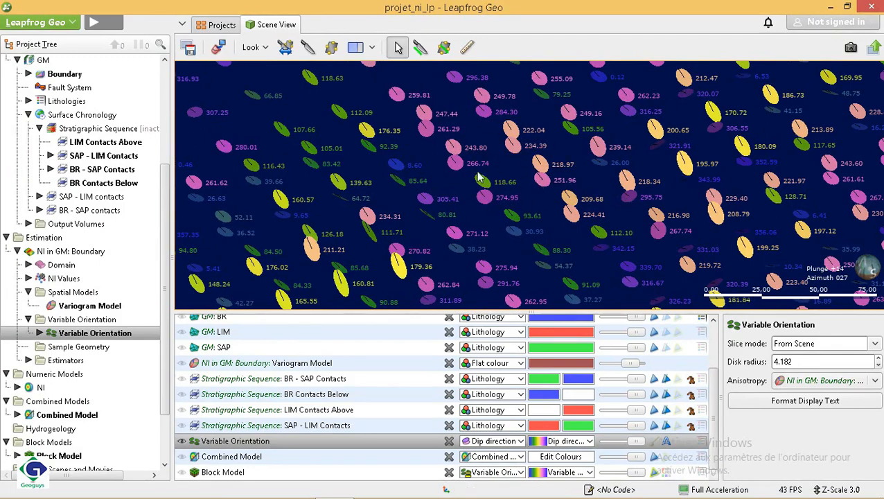
{"action": "left_click", "coordinate": [181, 440]}
Examine the contents of the RBF, NI in GM: Boundary estimator and the new estimator types offered for Estimators.
{"action": "scroll", "coordinate": [165, 296], "scroll_direction": "down", "scroll_amount": 3}
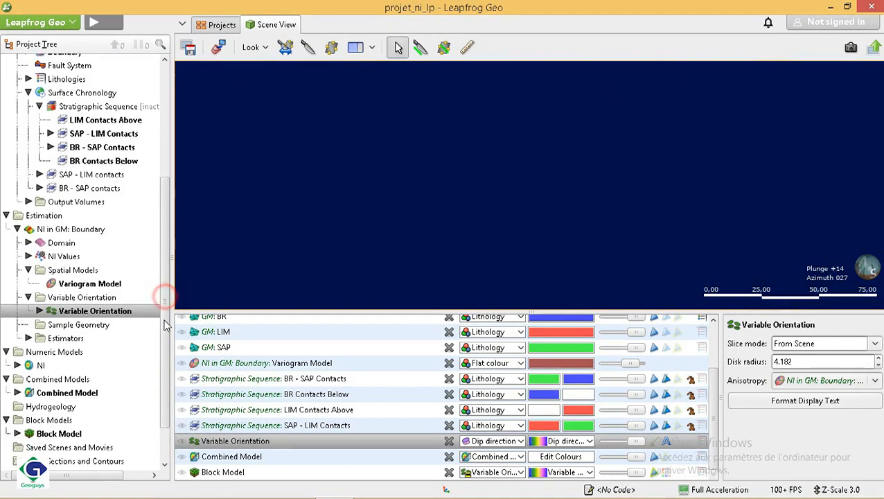
{"action": "left_click", "coordinate": [29, 314]}
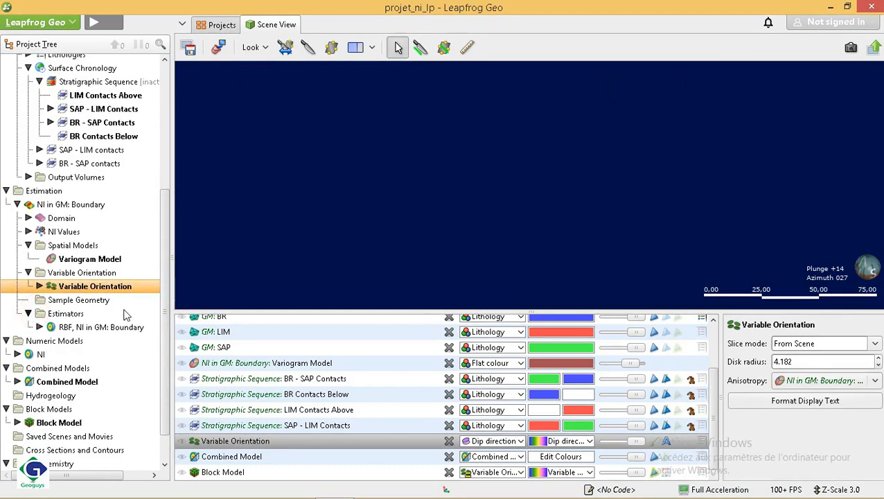
{"action": "left_click", "coordinate": [40, 327]}
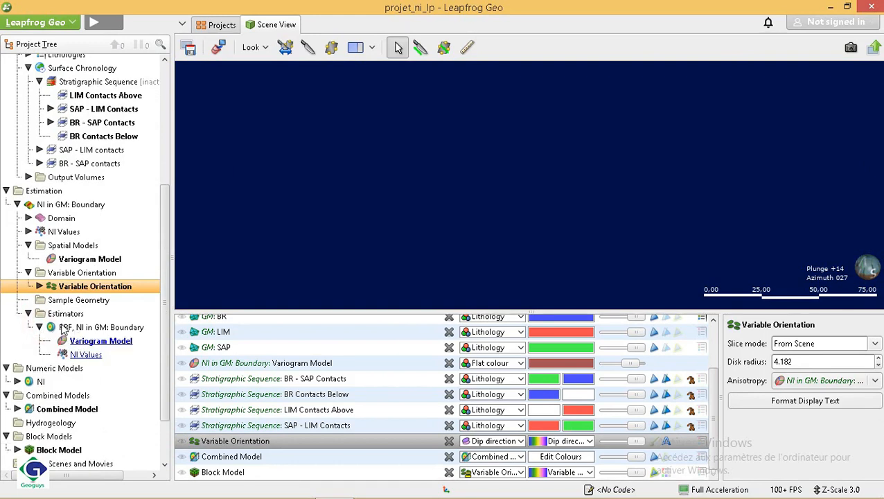
{"action": "left_click", "coordinate": [58, 315]}
{"action": "right_click", "coordinate": [58, 314]}
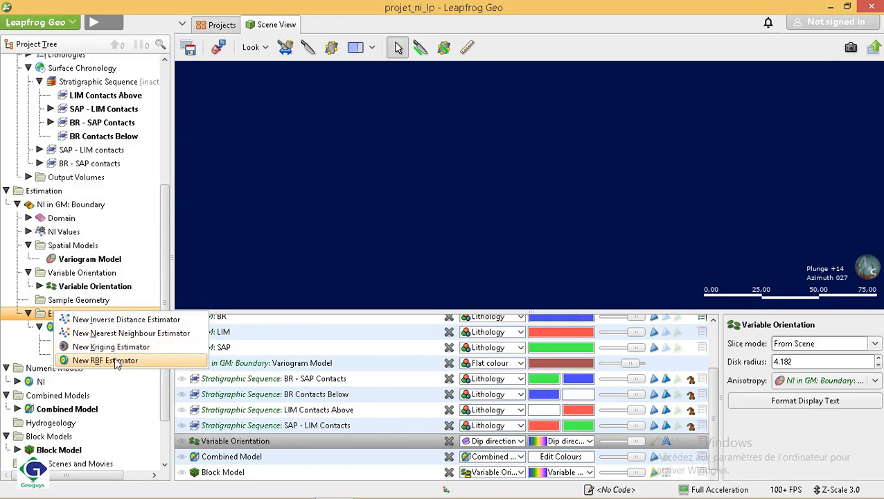
{"action": "left_click", "coordinate": [28, 316]}
{"action": "left_click", "coordinate": [28, 314]}
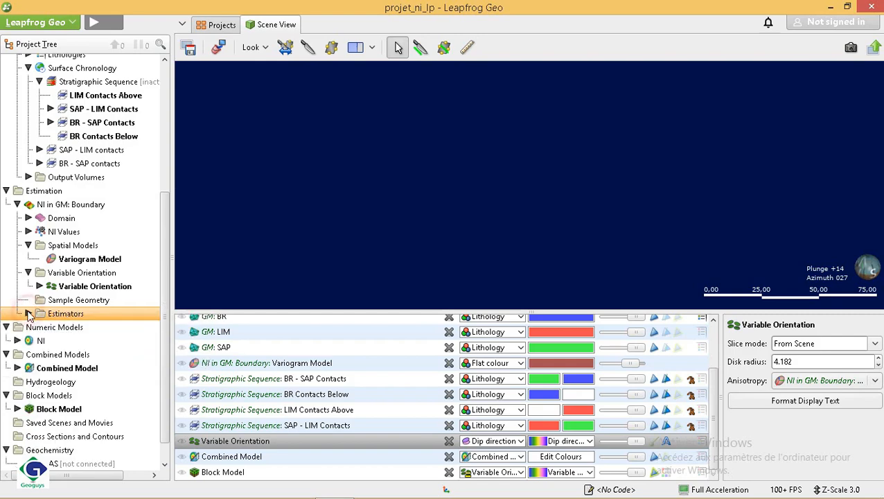
Add the 1.78 isosurface of the NI numeric model to the scene and inspect it from several angles.
{"action": "scroll", "coordinate": [153, 343], "scroll_direction": "down", "scroll_amount": 1}
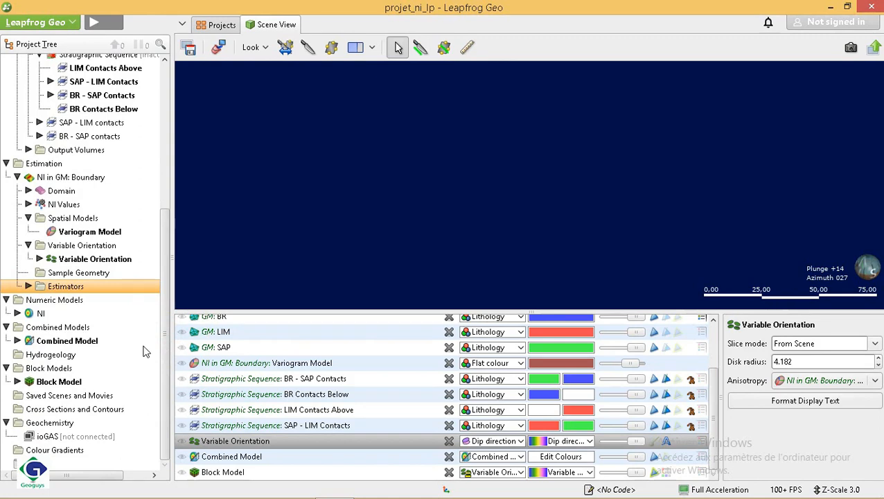
{"action": "left_click", "coordinate": [17, 314]}
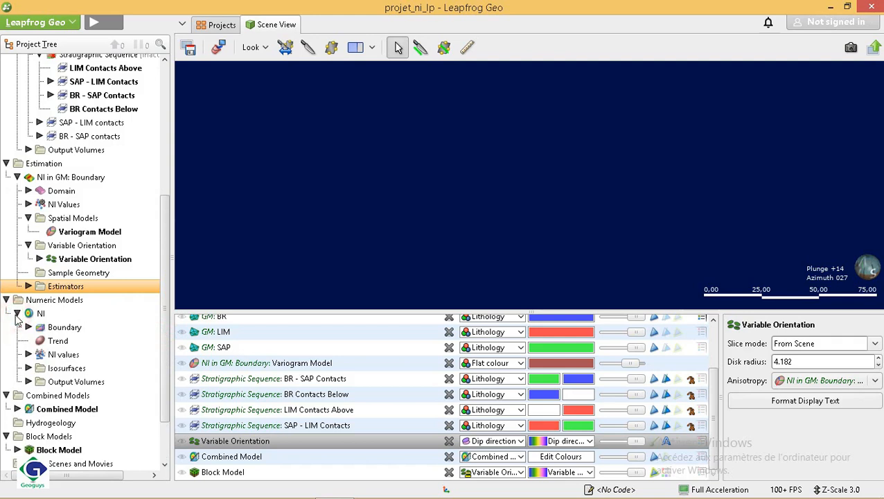
{"action": "left_click", "coordinate": [27, 368]}
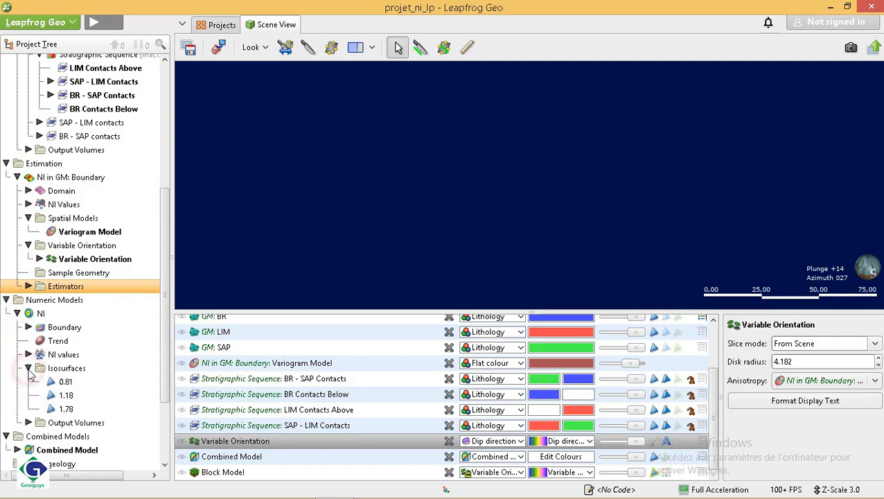
{"action": "left_click", "coordinate": [67, 409]}
{"action": "left_click_drag", "start_coordinate": [68, 411], "coordinate": [415, 203]}
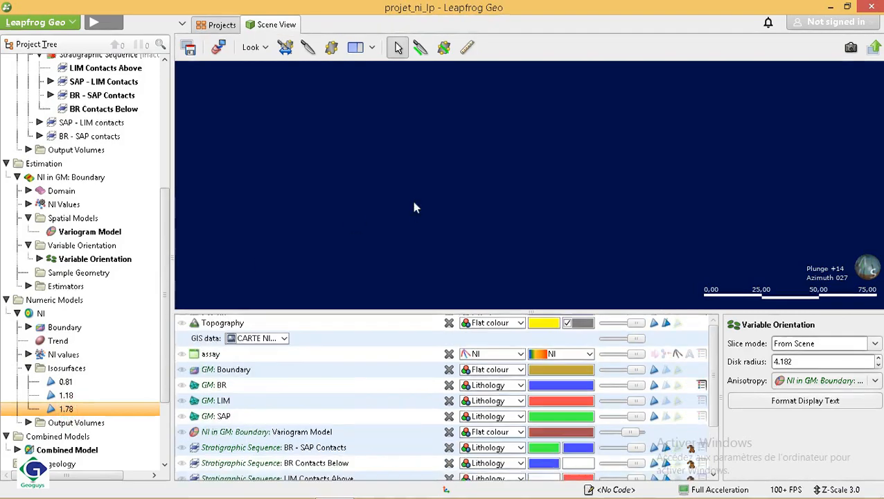
{"action": "left_click_drag", "start_coordinate": [588, 213], "coordinate": [528, 181]}
{"action": "right_click_drag", "start_coordinate": [527, 178], "coordinate": [544, 262]}
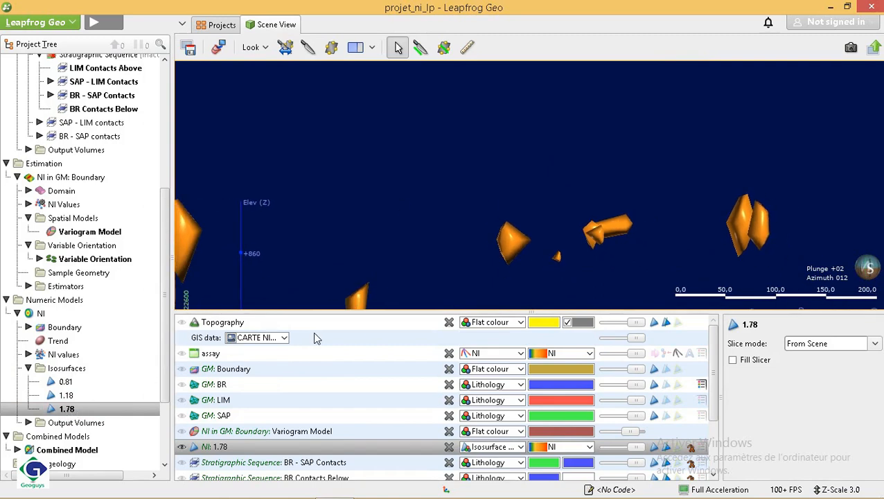
{"action": "left_click_drag", "start_coordinate": [629, 252], "coordinate": [529, 237]}
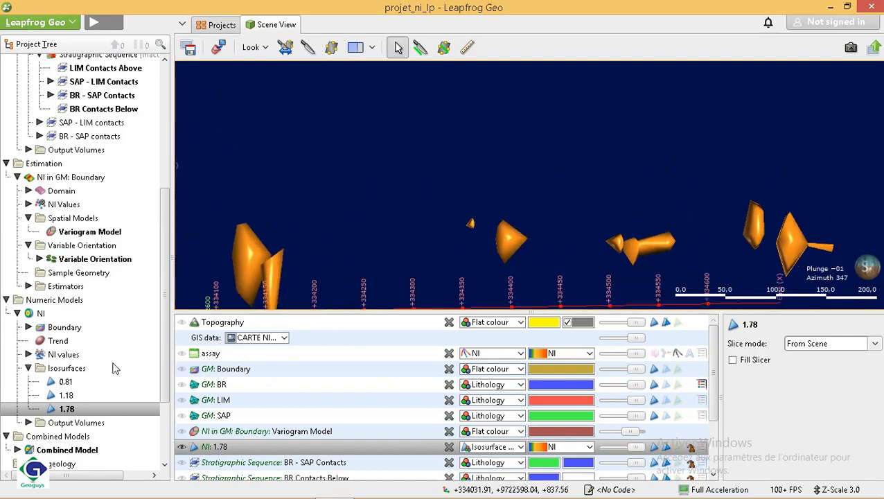
Add the NI numeric model's 1.18 and 0.81 isosurfaces to the scene.
{"action": "left_click", "coordinate": [73, 394]}
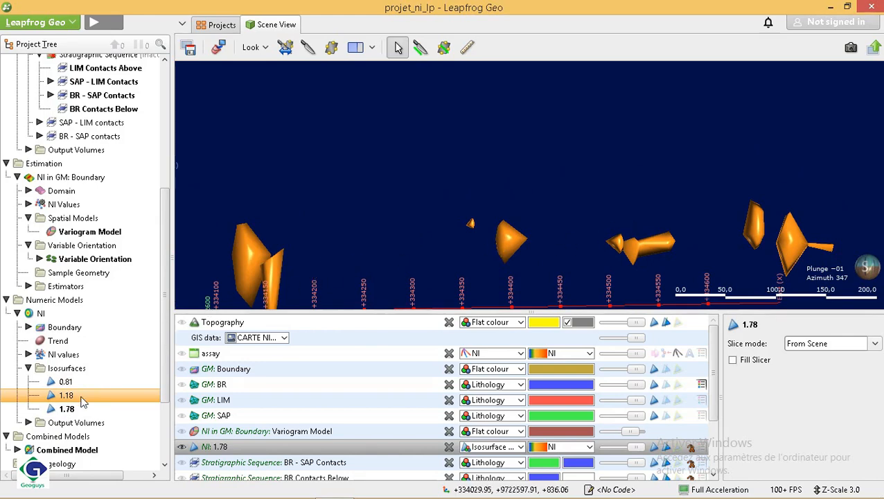
{"action": "left_click_drag", "start_coordinate": [81, 400], "coordinate": [458, 218]}
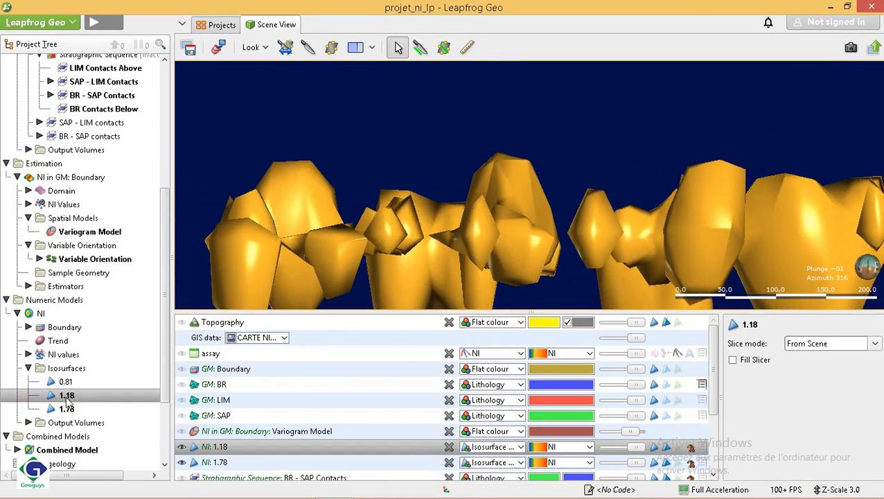
{"action": "left_click_drag", "start_coordinate": [66, 382], "coordinate": [445, 195]}
{"action": "left_click_drag", "start_coordinate": [649, 160], "coordinate": [308, 199]}
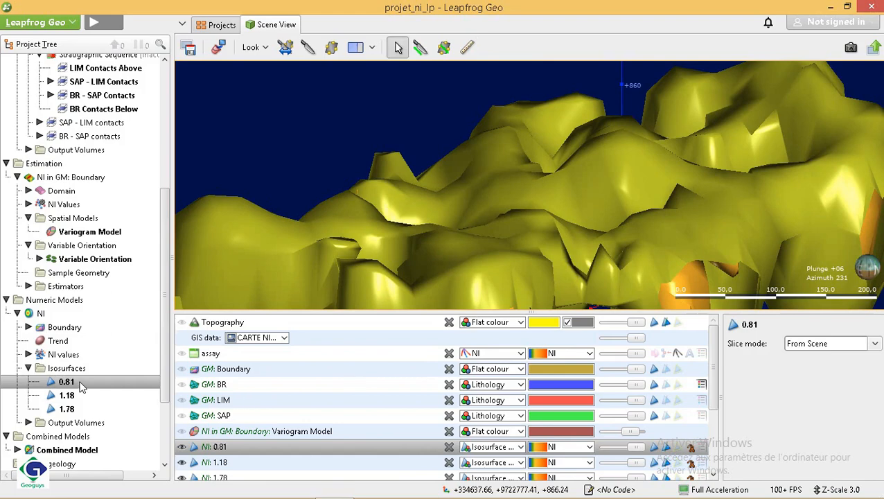
Hide the NI 0.81, 1.18 and 1.78 isosurfaces.
{"action": "left_click", "coordinate": [182, 447]}
{"action": "left_click", "coordinate": [187, 465]}
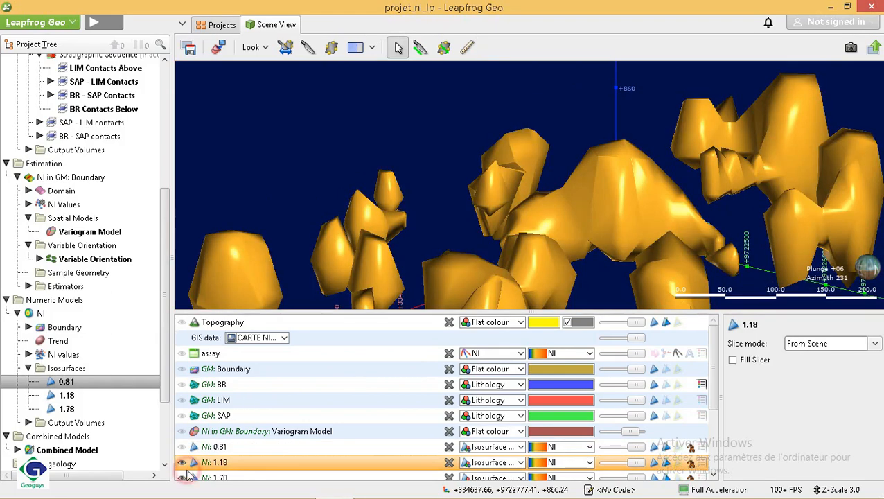
{"action": "left_click", "coordinate": [182, 462]}
{"action": "left_click", "coordinate": [183, 478]}
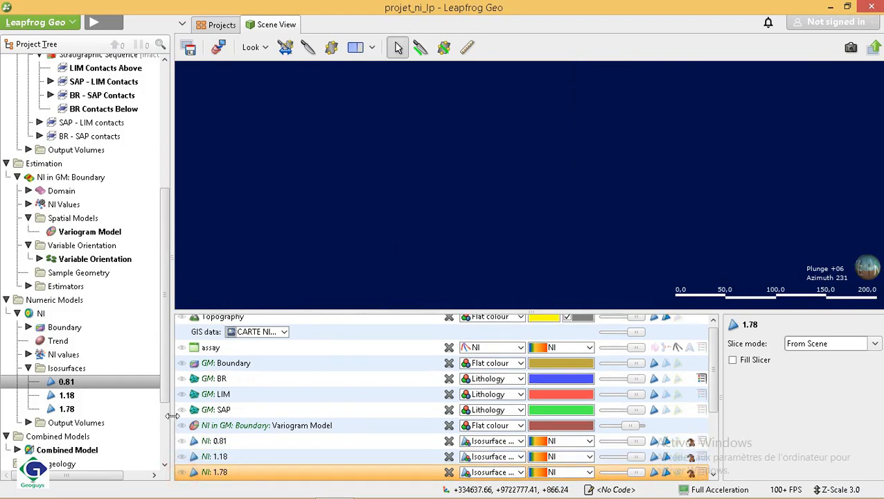
Add the NI numeric model's > 1.78 output volume to the scene and inspect it.
{"action": "left_click_drag", "start_coordinate": [163, 383], "coordinate": [167, 429]}
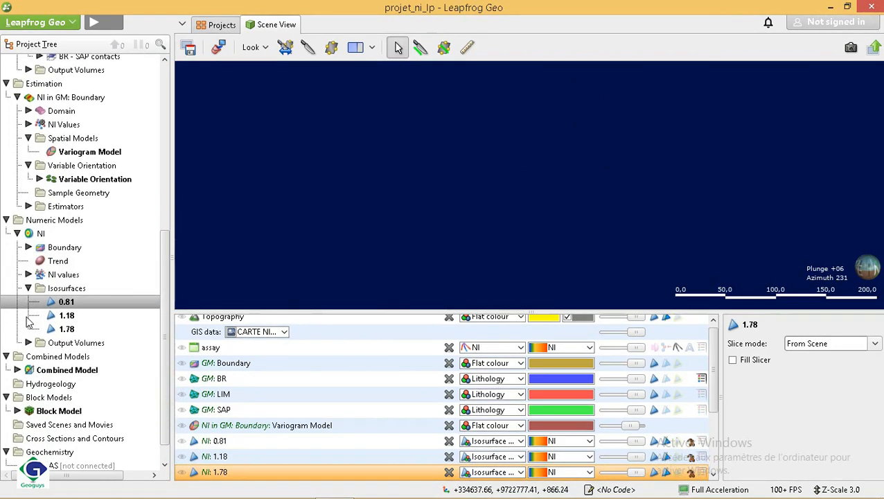
{"action": "left_click", "coordinate": [27, 342]}
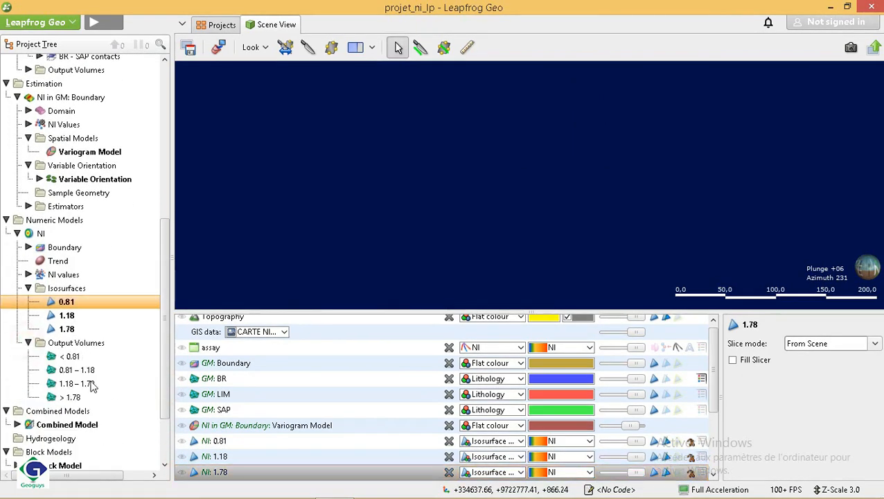
{"action": "left_click", "coordinate": [72, 397]}
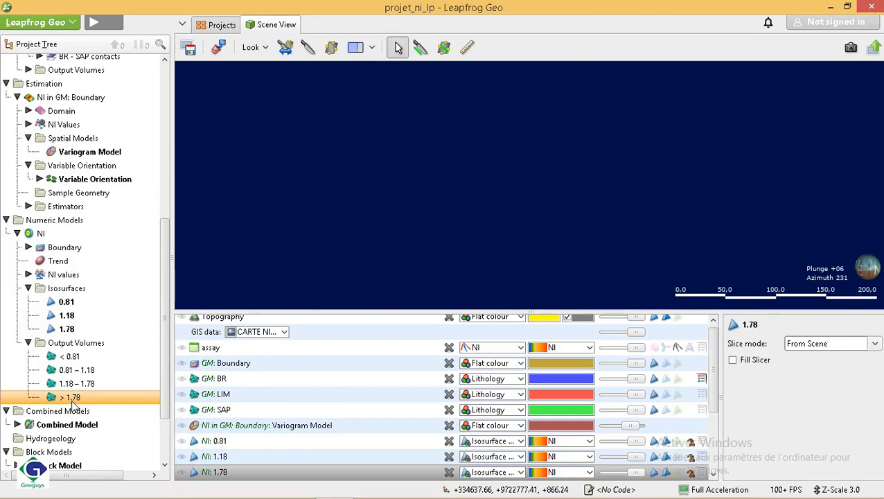
{"action": "left_click_drag", "start_coordinate": [72, 403], "coordinate": [258, 266]}
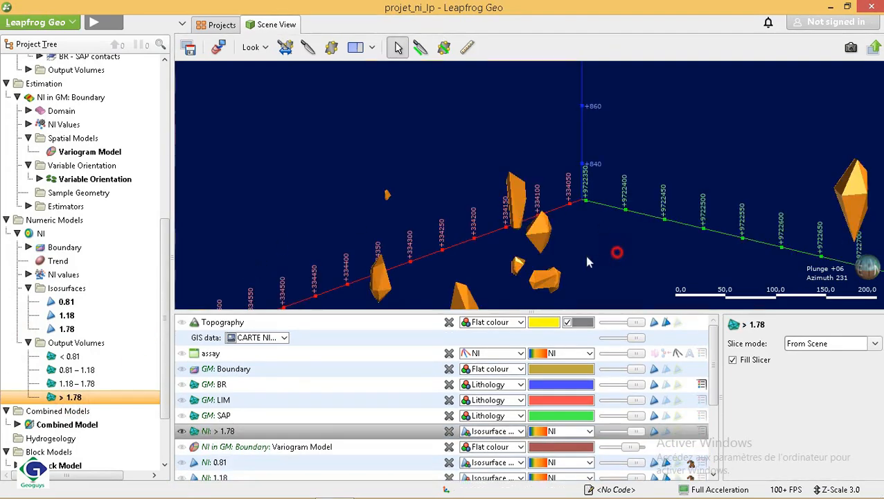
{"action": "left_click_drag", "start_coordinate": [610, 251], "coordinate": [514, 232]}
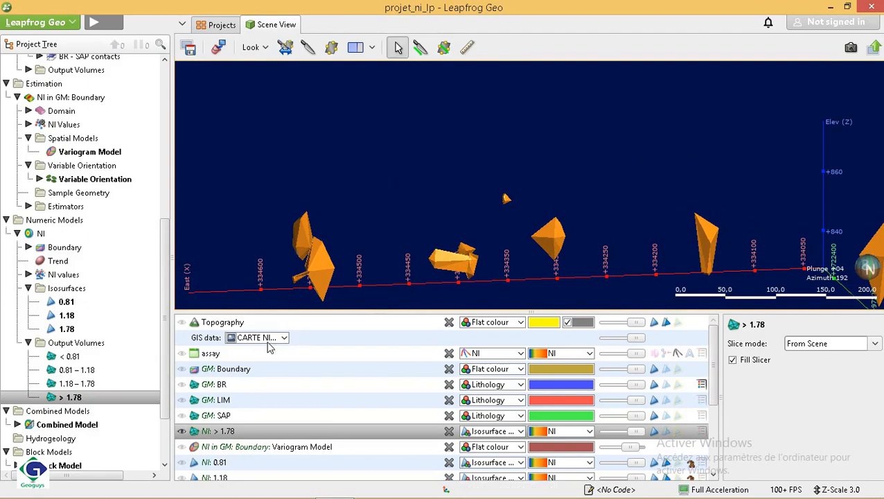
Add the NI numeric model's 1.18 – 1.78 and 0.81 – 1.18 output volumes to the scene.
{"action": "left_click_drag", "start_coordinate": [83, 383], "coordinate": [385, 224]}
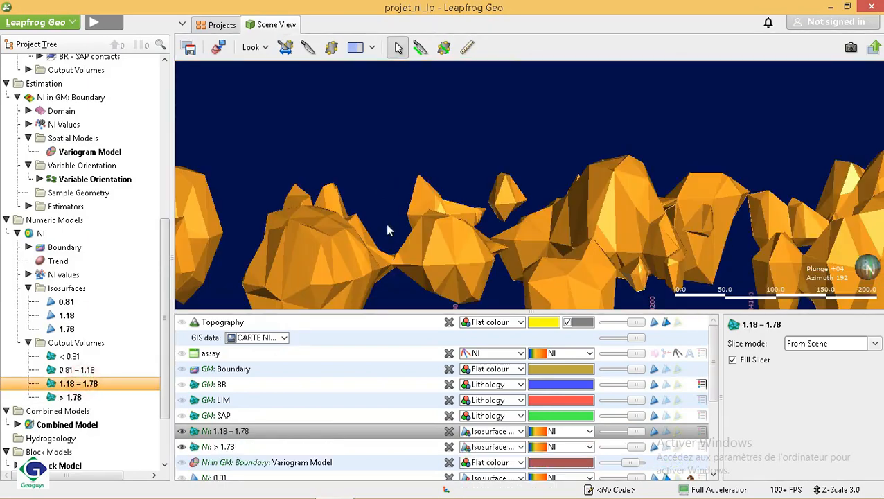
{"action": "left_click_drag", "start_coordinate": [530, 264], "coordinate": [277, 263]}
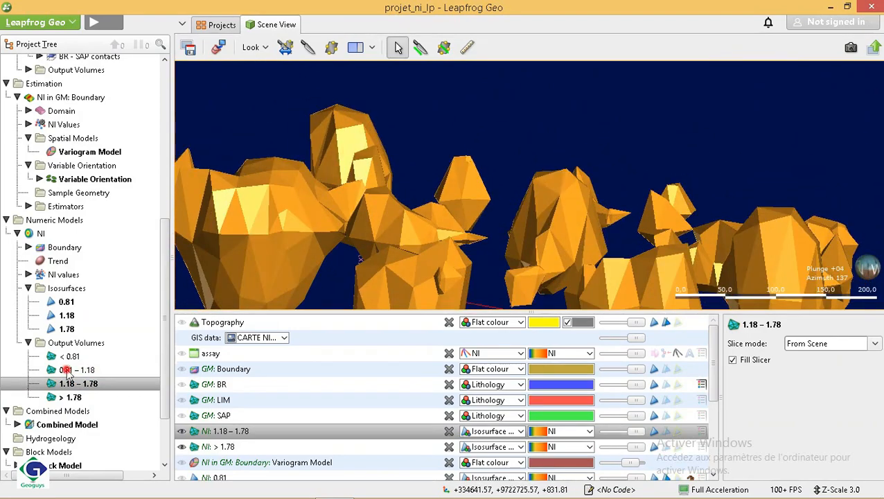
{"action": "left_click_drag", "start_coordinate": [67, 372], "coordinate": [388, 219]}
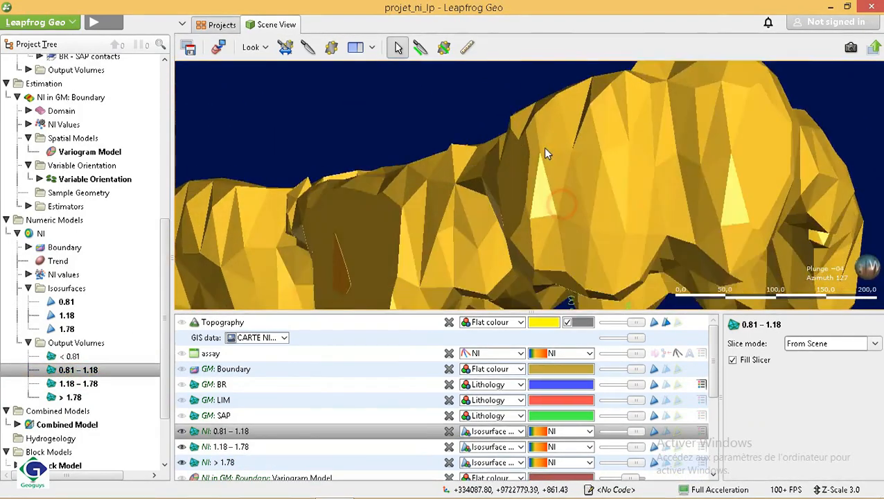
{"action": "left_click_drag", "start_coordinate": [544, 152], "coordinate": [311, 212]}
Add the NI numeric model's < 0.81 output volume to the scene and view it as a whole.
{"action": "left_click", "coordinate": [72, 357]}
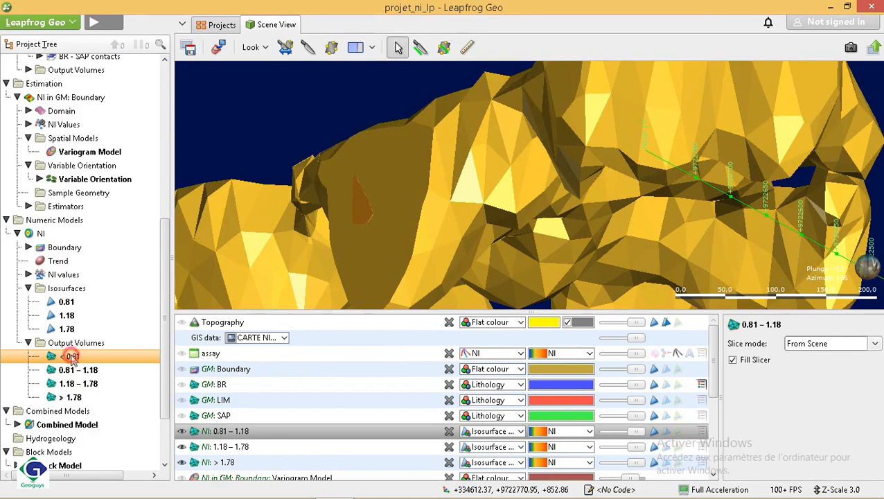
{"action": "left_click_drag", "start_coordinate": [72, 357], "coordinate": [318, 221]}
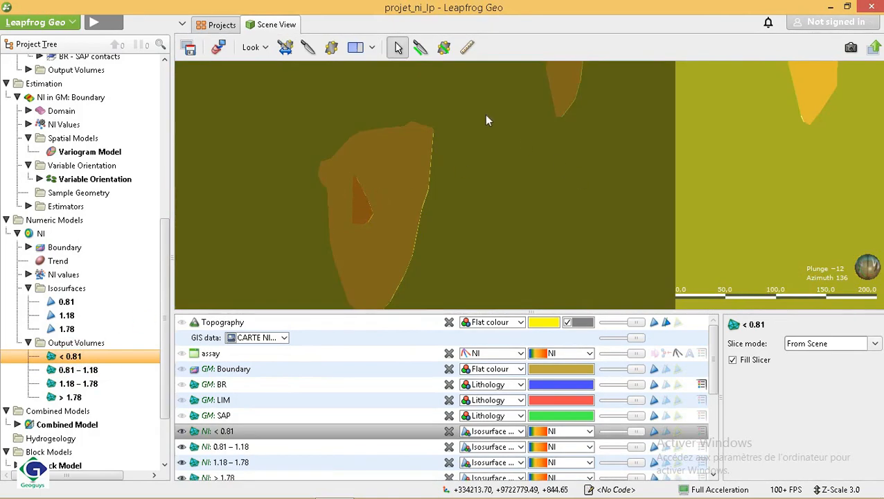
{"action": "scroll", "coordinate": [485, 117], "scroll_direction": "down", "scroll_amount": 6}
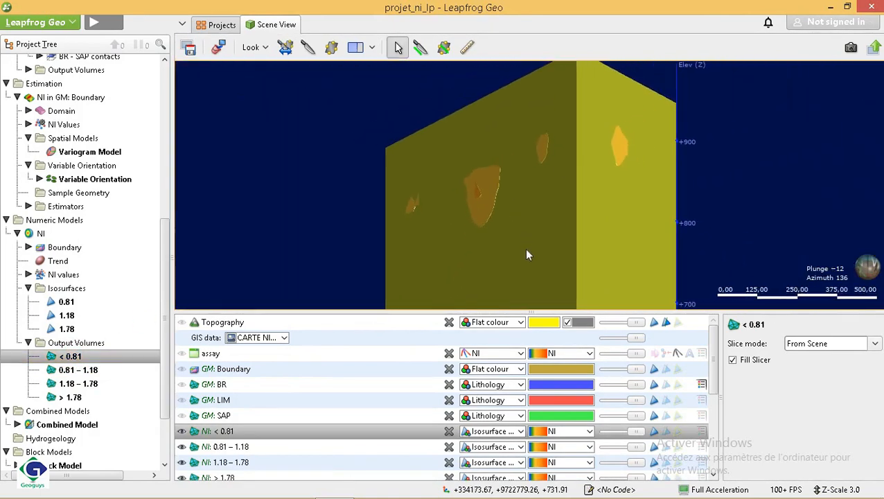
{"action": "scroll", "coordinate": [526, 255], "scroll_direction": "down", "scroll_amount": 2}
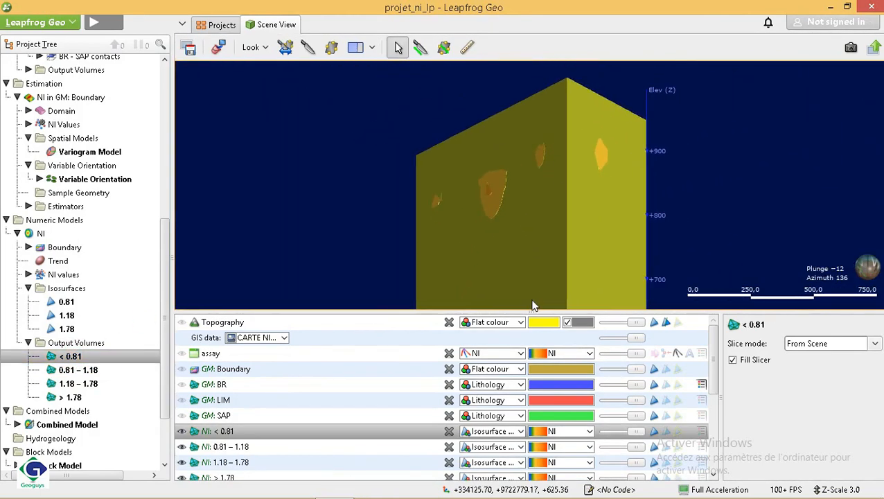
Hide the NI < 0.81, 0.81 – 1.18, 1.18 – 1.78 and > 1.78 output volumes.
{"action": "left_click", "coordinate": [182, 431]}
{"action": "left_click", "coordinate": [181, 447]}
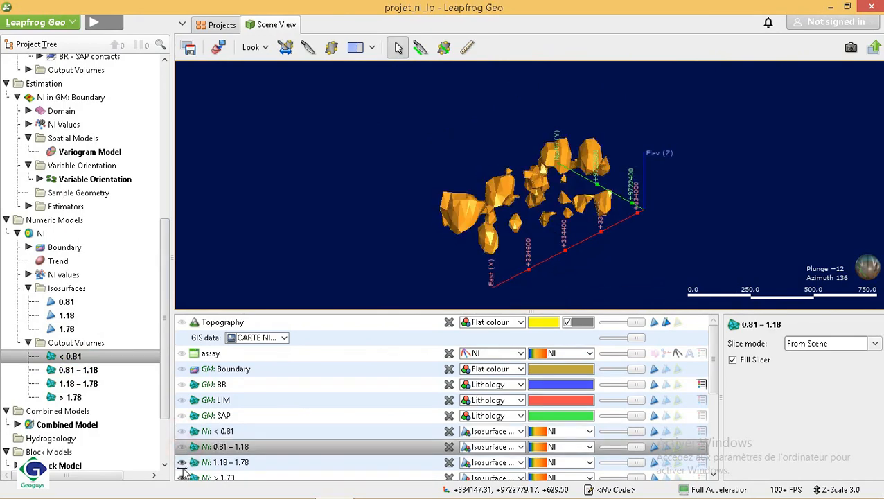
{"action": "left_click", "coordinate": [182, 461]}
{"action": "left_click", "coordinate": [182, 477]}
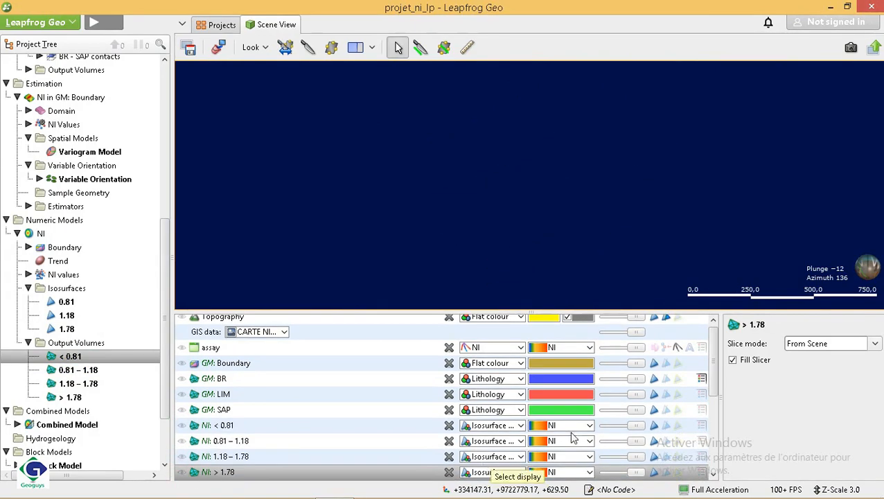
{"action": "left_click_drag", "start_coordinate": [719, 364], "coordinate": [710, 416]}
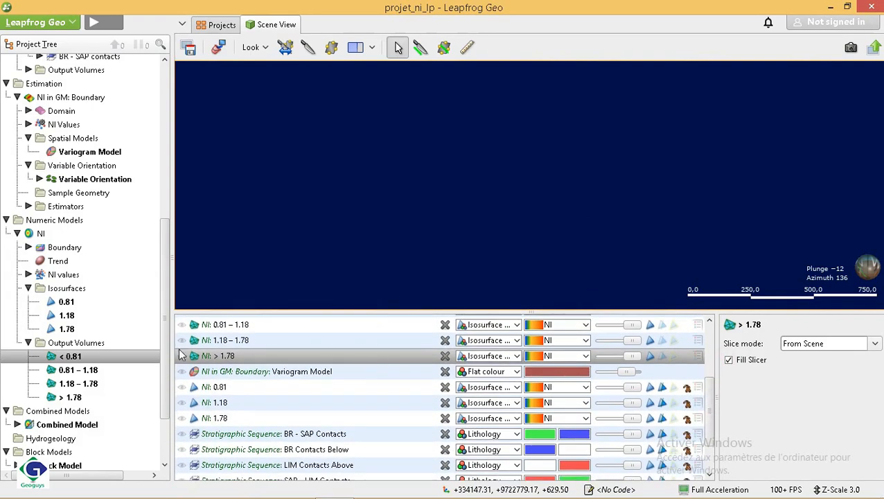
Examine the contents of the Combined Model, including its source models and output volumes.
{"action": "left_click_drag", "start_coordinate": [163, 361], "coordinate": [160, 402]}
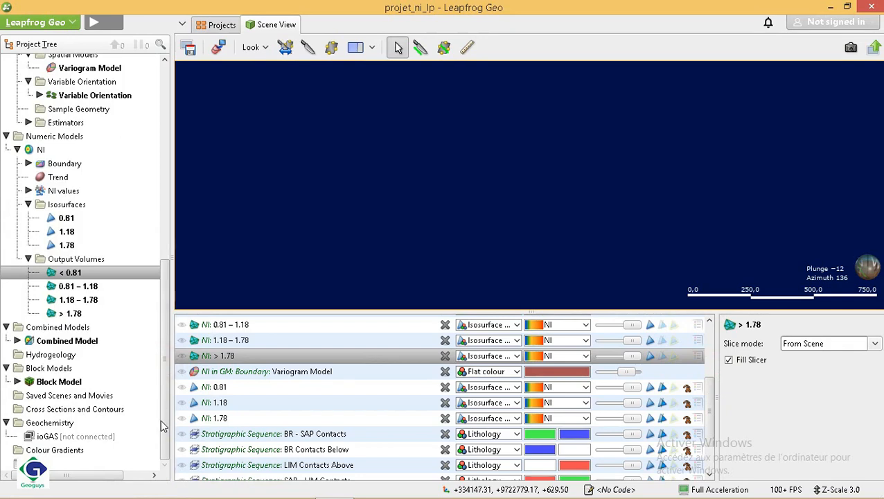
{"action": "left_click", "coordinate": [17, 341]}
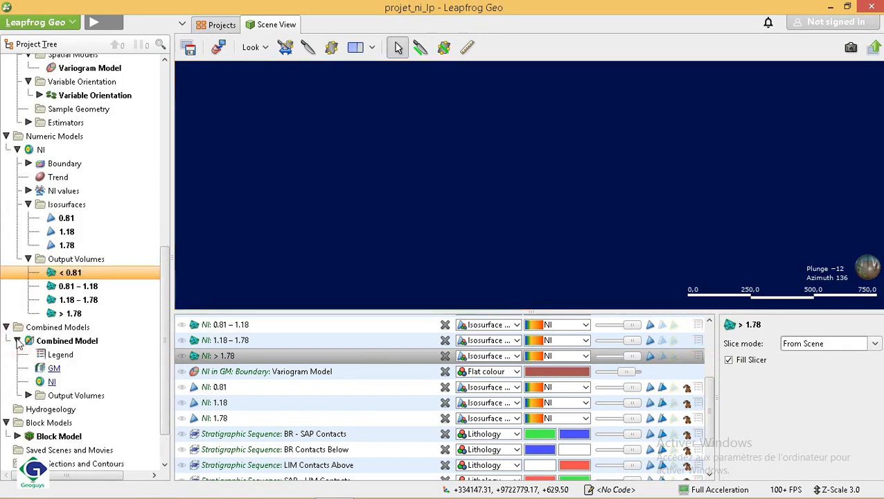
{"action": "left_click", "coordinate": [28, 395]}
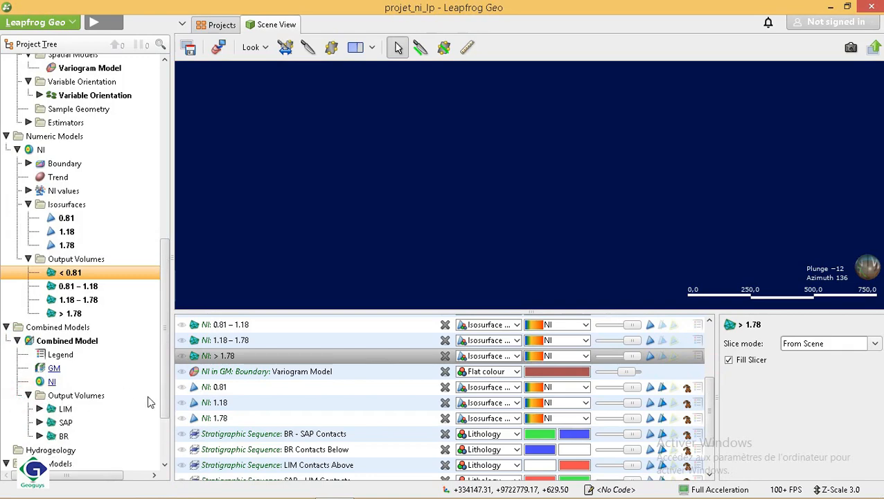
{"action": "scroll", "coordinate": [166, 423], "scroll_direction": "down", "scroll_amount": 3}
{"action": "scroll", "coordinate": [166, 424], "scroll_direction": "down", "scroll_amount": 2}
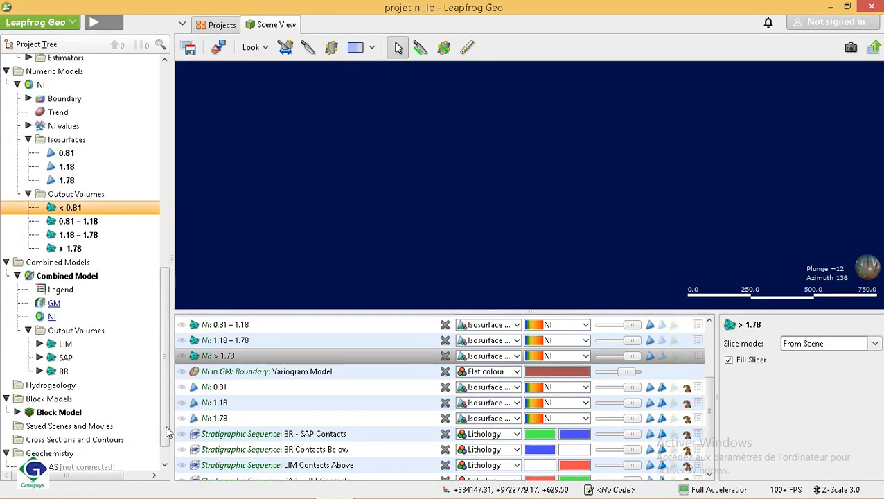
{"action": "left_click", "coordinate": [18, 275]}
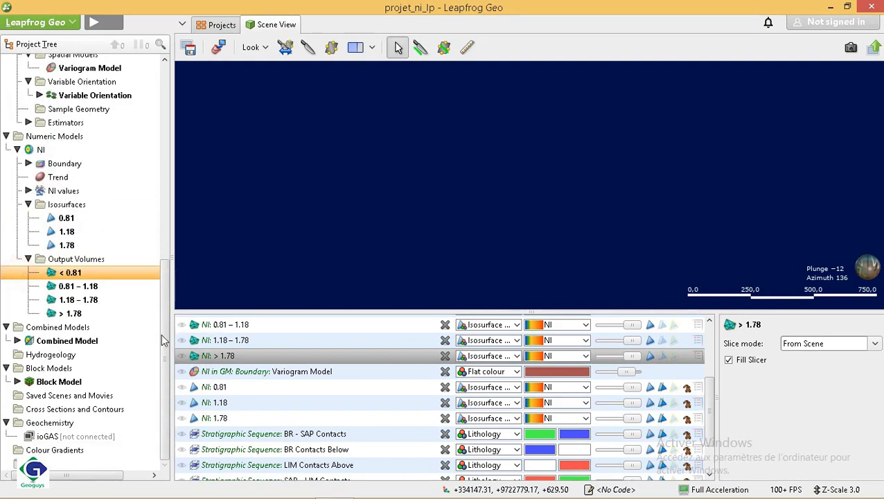
Check the properties of the LIM output volume in the GM geological model.
{"action": "left_click_drag", "start_coordinate": [166, 327], "coordinate": [163, 186]}
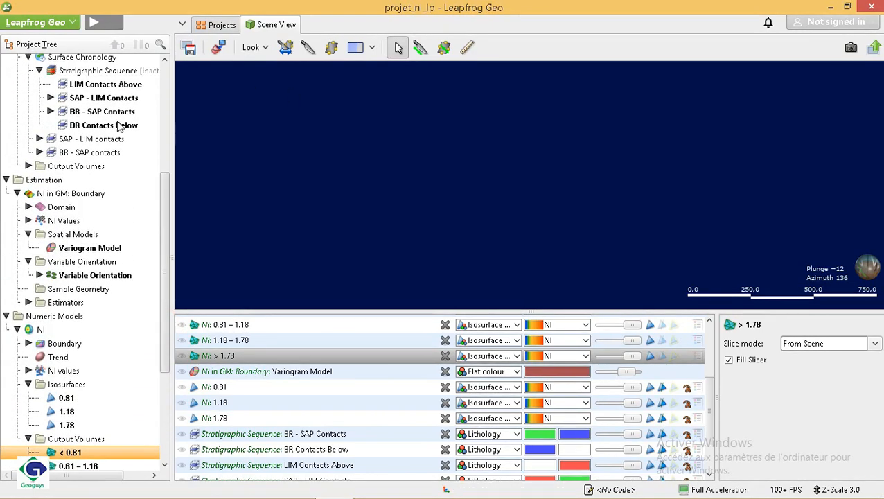
{"action": "left_click_drag", "start_coordinate": [166, 209], "coordinate": [165, 180]}
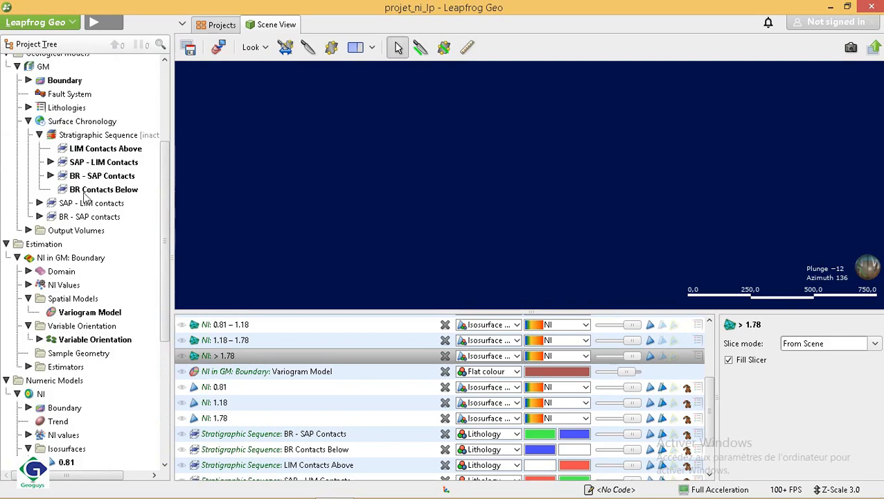
{"action": "left_click", "coordinate": [28, 230]}
{"action": "left_click", "coordinate": [66, 245]}
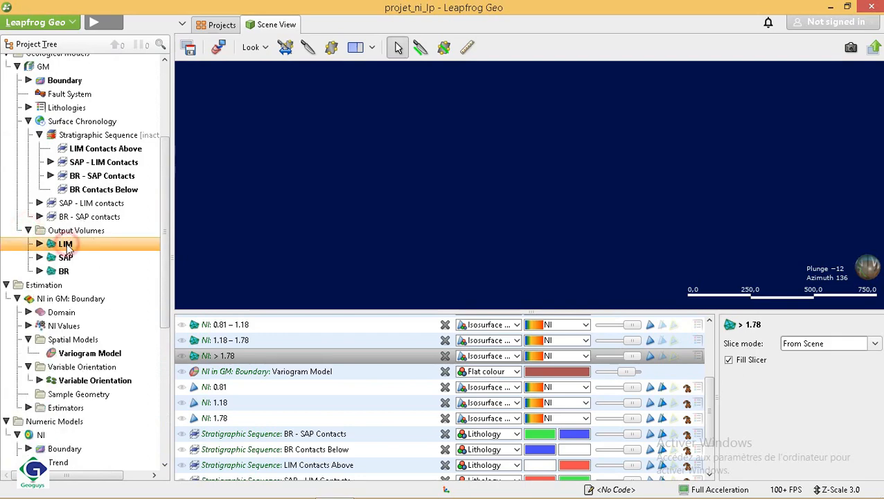
{"action": "right_click", "coordinate": [67, 244]}
{"action": "left_click", "coordinate": [127, 372]}
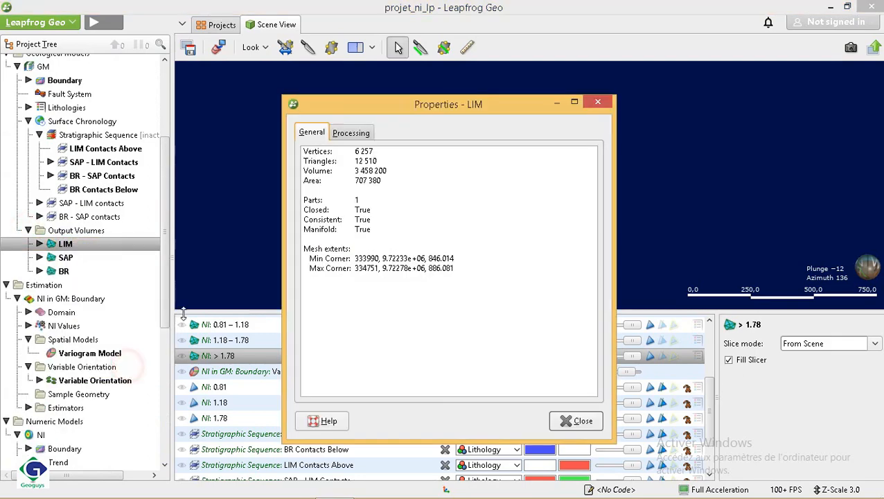
{"action": "left_click", "coordinate": [595, 103]}
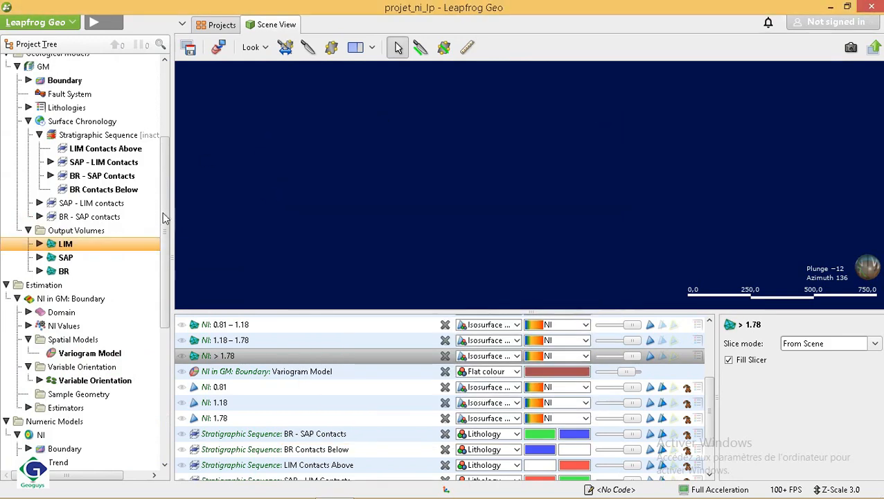
Check the properties of the LIM Contacts Above surface in the GM stratigraphic sequence.
{"action": "left_click", "coordinate": [118, 149]}
{"action": "right_click", "coordinate": [119, 152]}
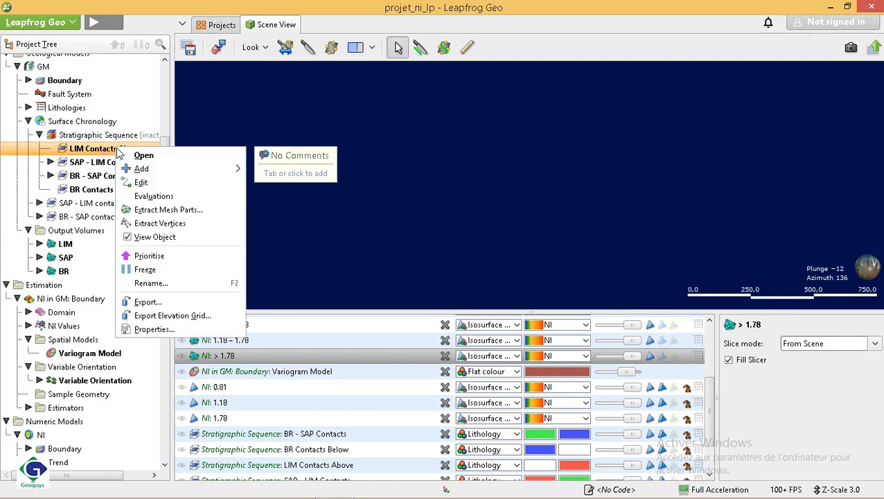
{"action": "left_click", "coordinate": [168, 330]}
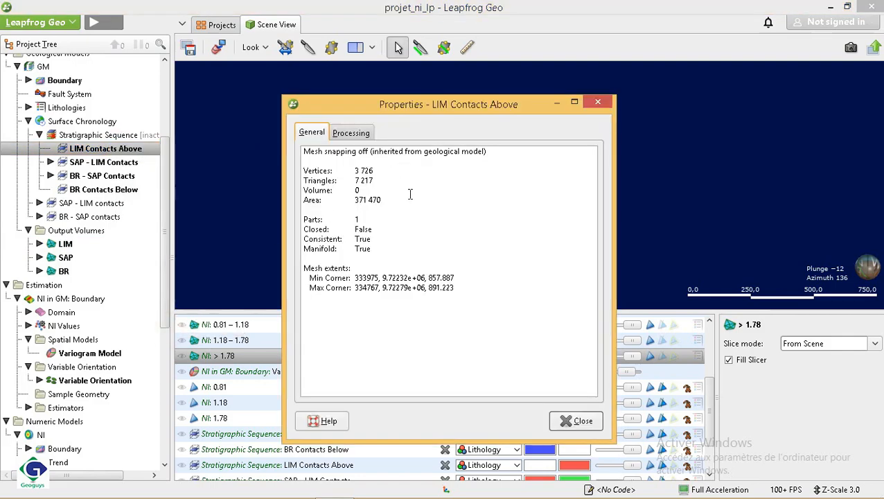
{"action": "left_click", "coordinate": [600, 103]}
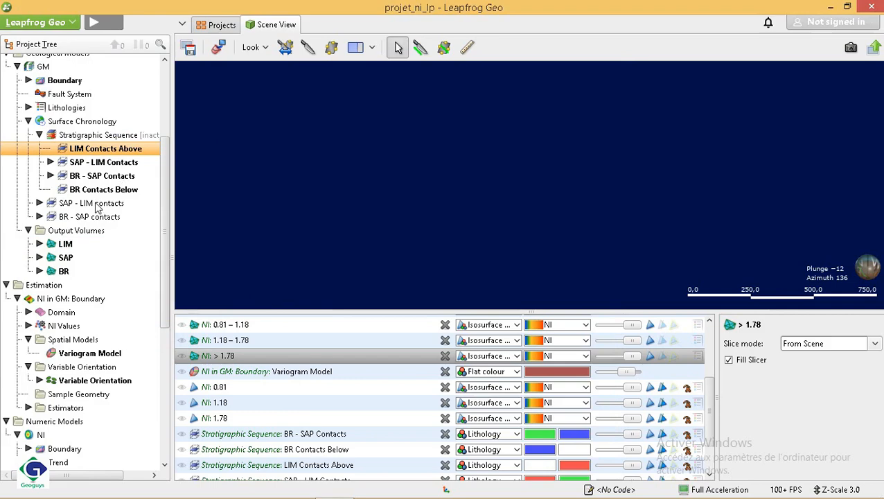
Collapse the GM stratigraphic sequence, then add the Combined Model to the scene and inspect its top and sides.
{"action": "left_click_drag", "start_coordinate": [164, 173], "coordinate": [166, 137]}
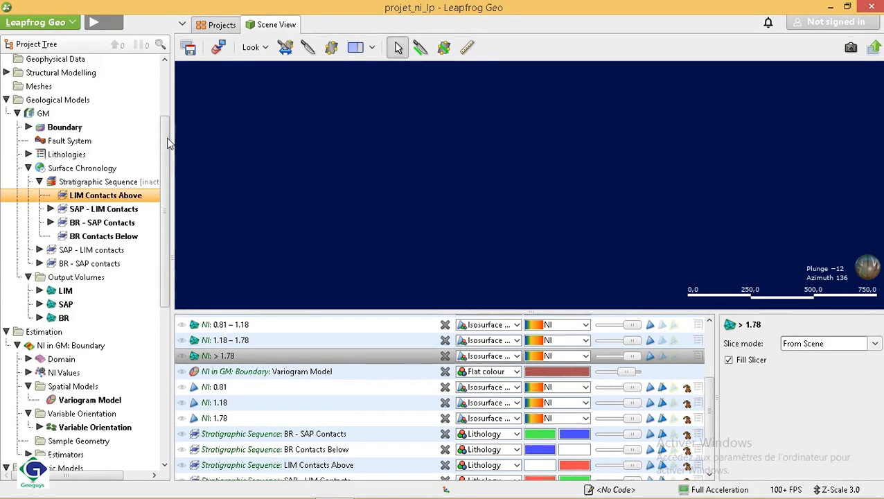
{"action": "left_click", "coordinate": [40, 182]}
{"action": "left_click_drag", "start_coordinate": [166, 216], "coordinate": [179, 386]}
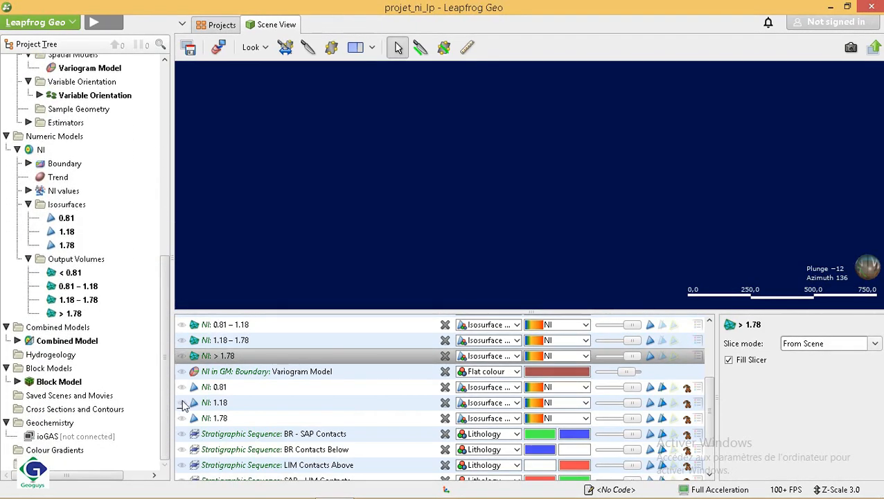
{"action": "left_click", "coordinate": [78, 344]}
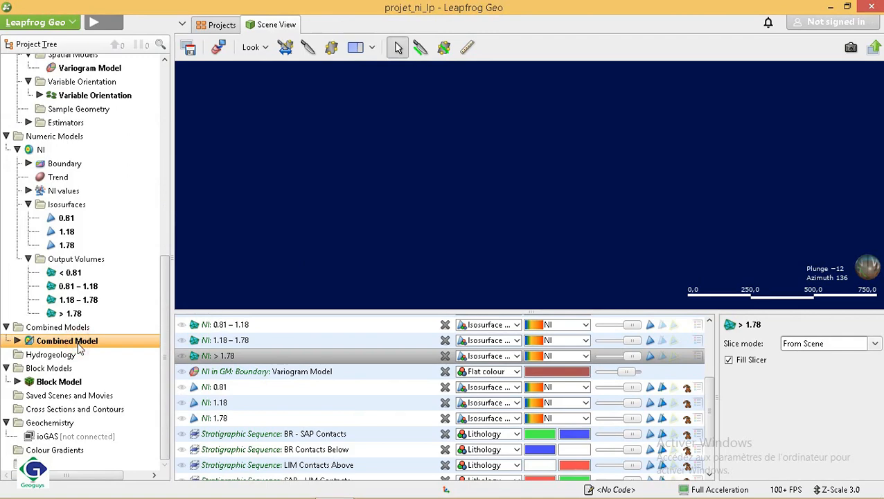
{"action": "left_click_drag", "start_coordinate": [77, 349], "coordinate": [381, 169]}
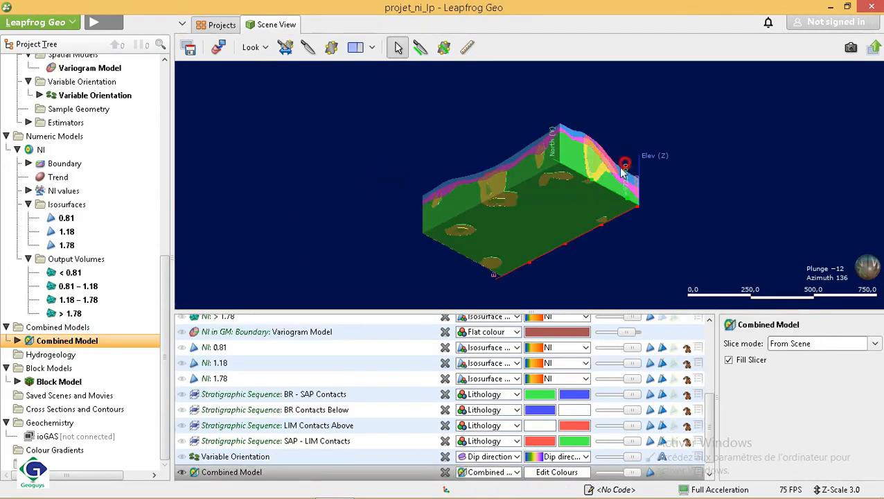
{"action": "left_click_drag", "start_coordinate": [625, 169], "coordinate": [356, 259]}
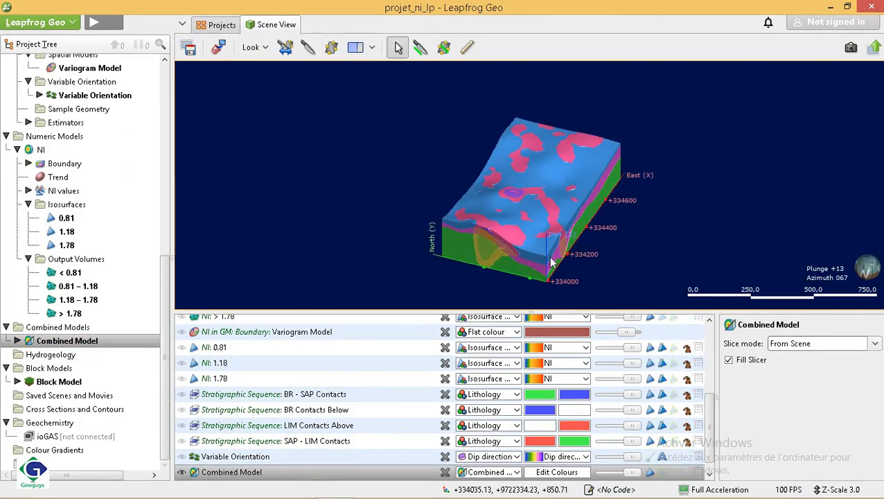
{"action": "scroll", "coordinate": [552, 276], "scroll_direction": "up", "scroll_amount": 3}
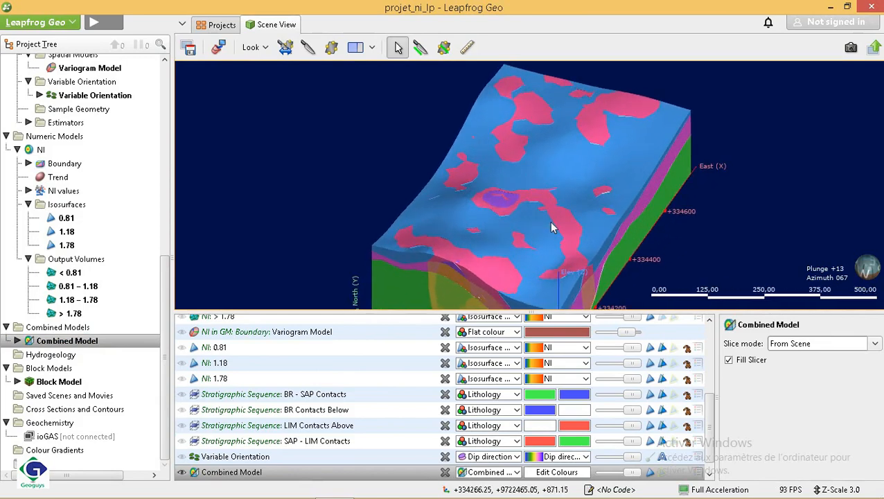
{"action": "left_click_drag", "start_coordinate": [572, 275], "coordinate": [452, 271]}
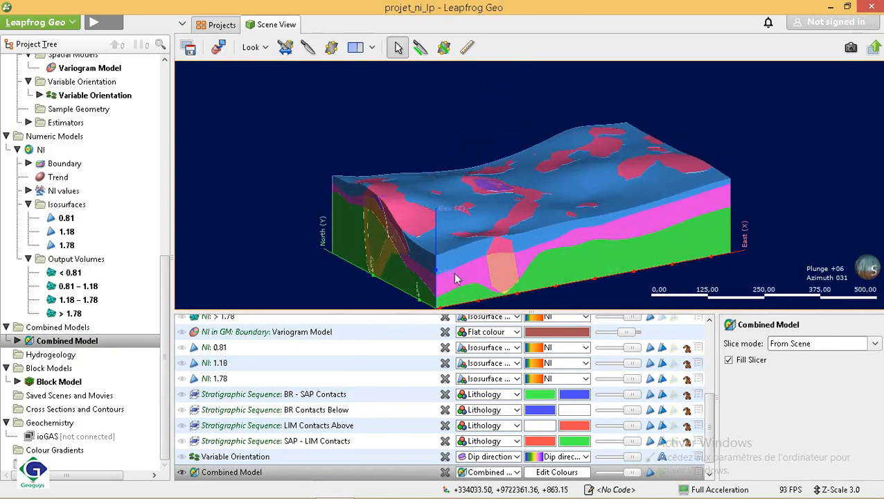
Display the colour legend of the Combined Model in the scene.
{"action": "left_click_drag", "start_coordinate": [710, 434], "coordinate": [711, 445]}
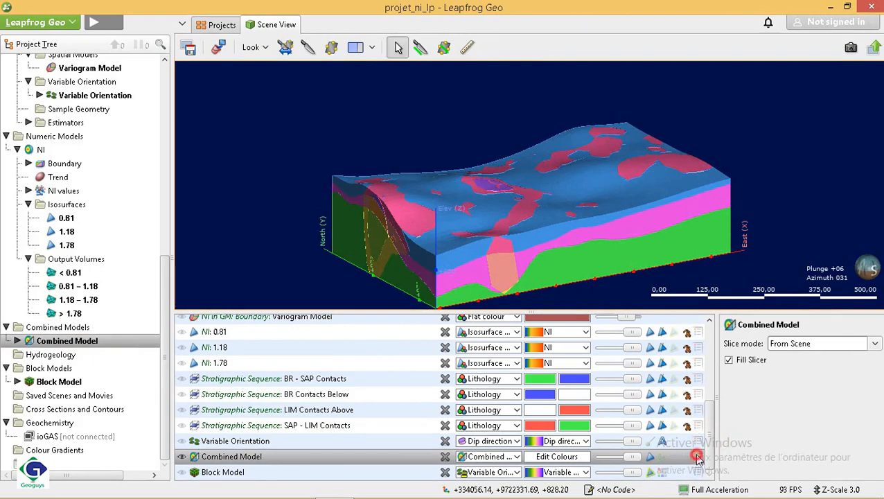
{"action": "left_click", "coordinate": [696, 456]}
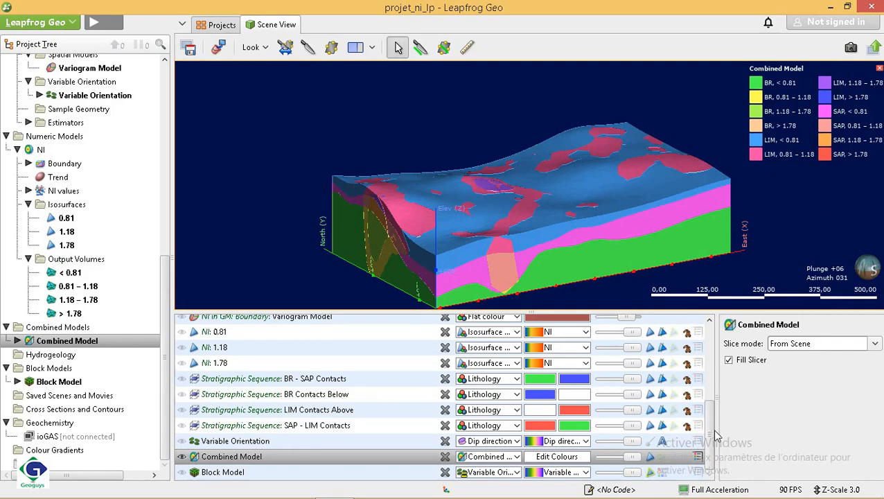
{"action": "mouse_move", "coordinate": [708, 436]}
{"action": "left_mouse_down"}
{"action": "mouse_move", "coordinate": [709, 372]}
{"action": "mouse_move", "coordinate": [708, 448]}
{"action": "left_mouse_up"}
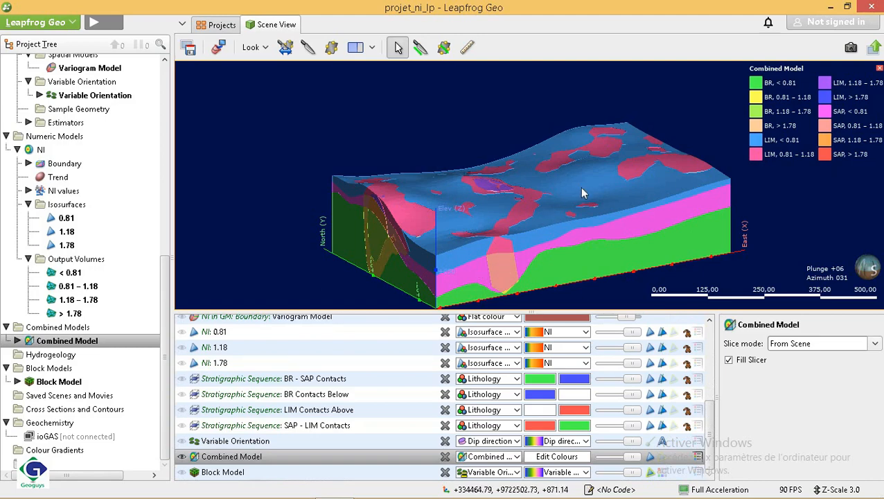
Inspect the Combined Model from above, the sides and below, and check the properties of its BR, 0.81 – 1.18 volume.
{"action": "left_click_drag", "start_coordinate": [582, 192], "coordinate": [565, 221]}
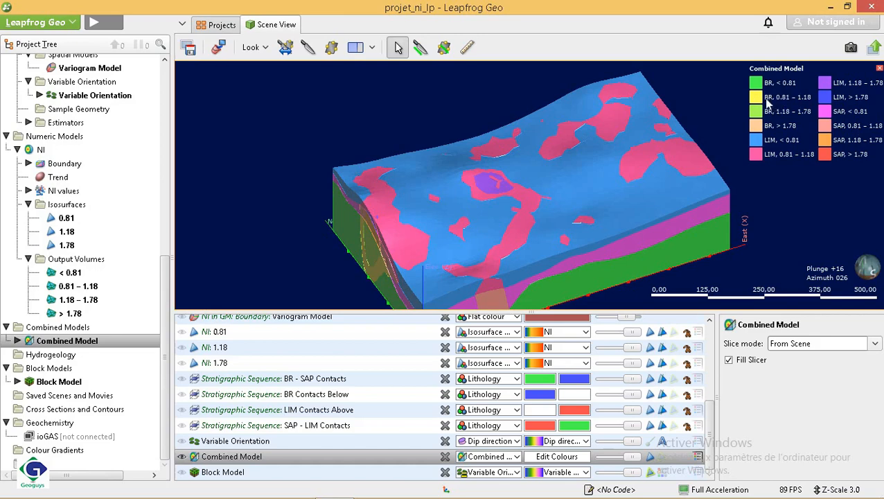
{"action": "left_click_drag", "start_coordinate": [637, 199], "coordinate": [672, 163]}
{"action": "left_click_drag", "start_coordinate": [591, 222], "coordinate": [765, 190]}
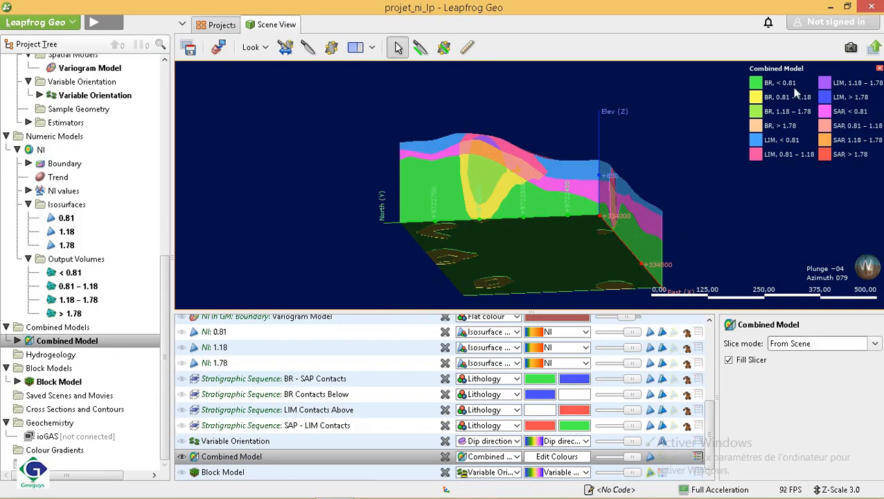
{"action": "left_click", "coordinate": [494, 197]}
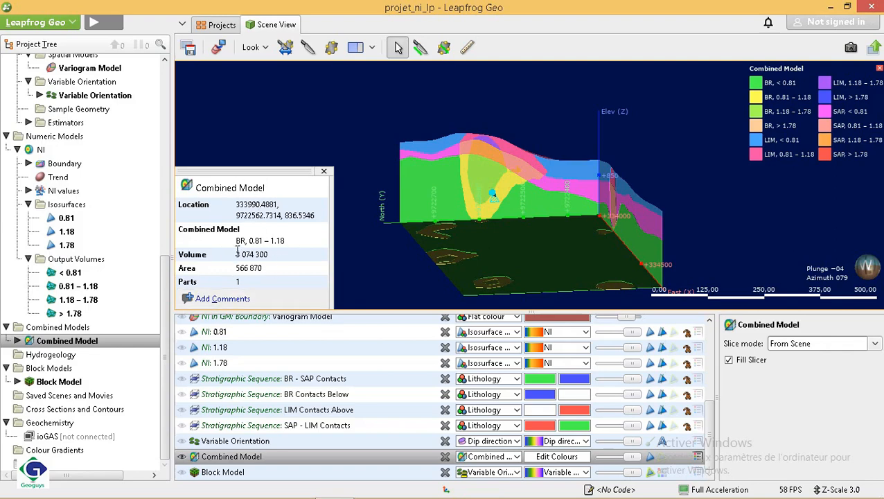
{"action": "left_click", "coordinate": [322, 173]}
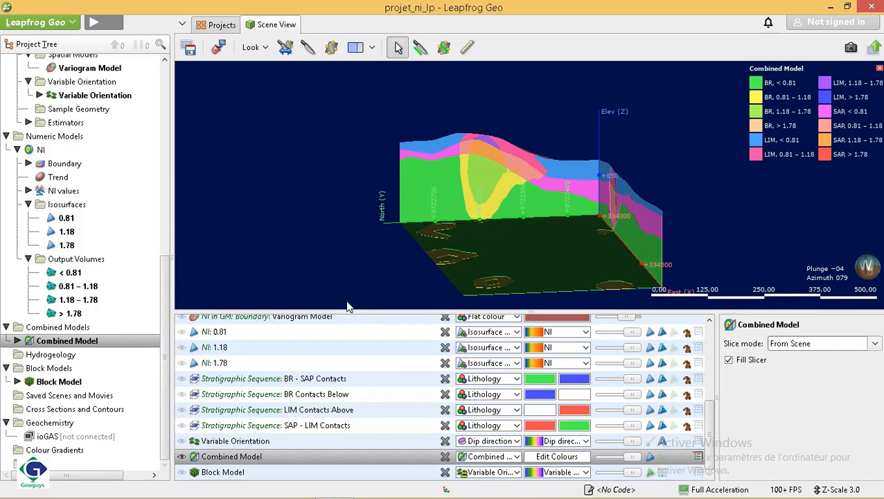
Replace the Combined Model with the Block Model in the scene and display the Block Model's colour legend.
{"action": "left_click", "coordinate": [181, 456]}
{"action": "left_click_drag", "start_coordinate": [59, 381], "coordinate": [428, 191]}
{"action": "left_click_drag", "start_coordinate": [562, 207], "coordinate": [365, 256]}
{"action": "left_click_drag", "start_coordinate": [635, 209], "coordinate": [565, 222]}
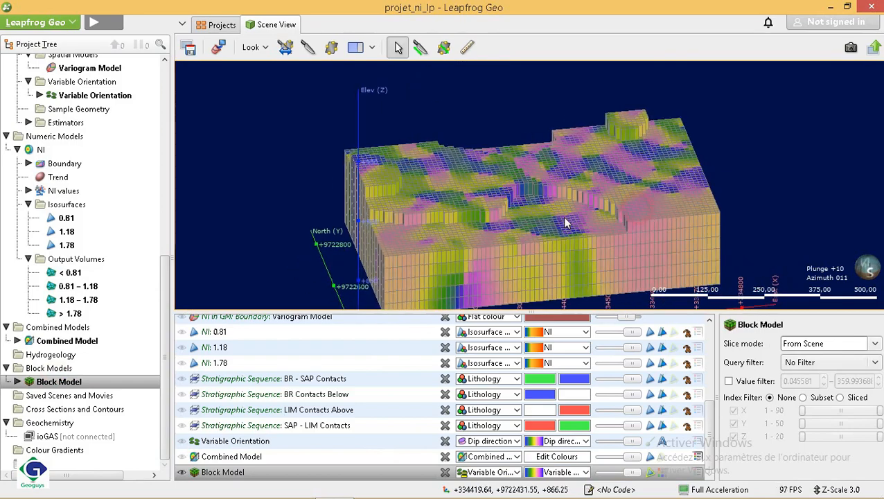
{"action": "left_click", "coordinate": [697, 472]}
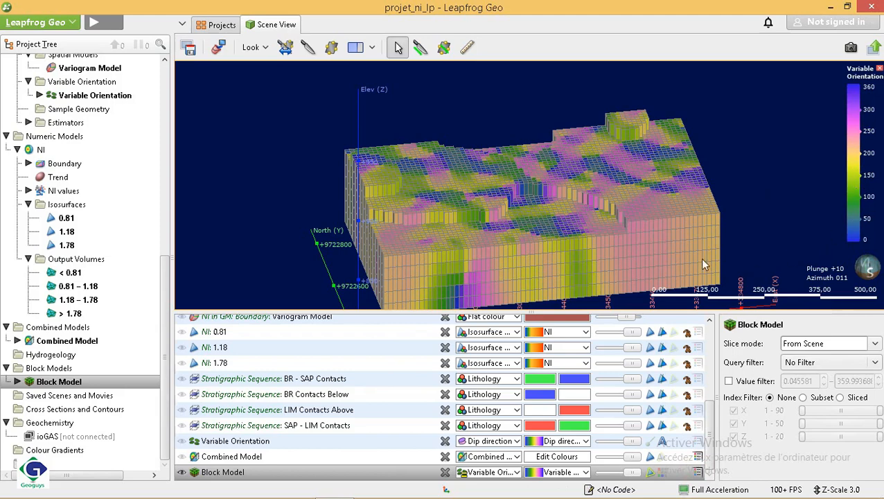
Check the evaluated values of a block on the Block Model's front face and colour the model by the GM evaluation.
{"action": "left_click", "coordinate": [585, 252]}
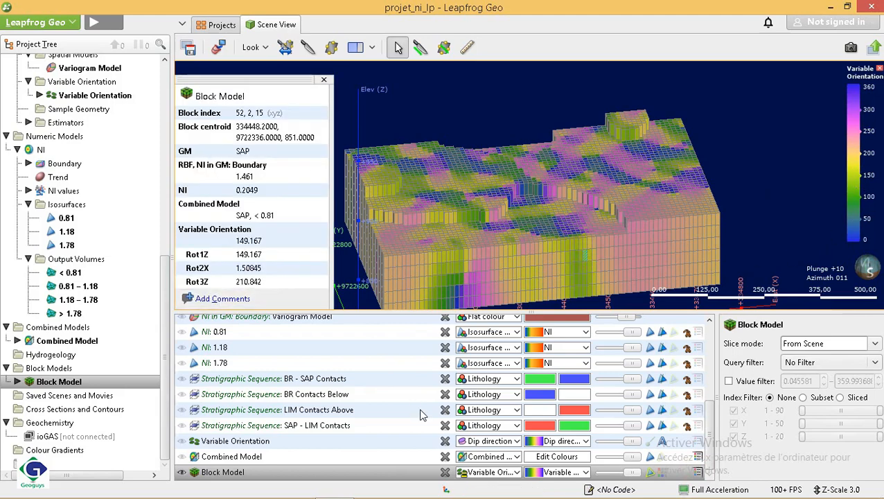
{"action": "left_click", "coordinate": [509, 471]}
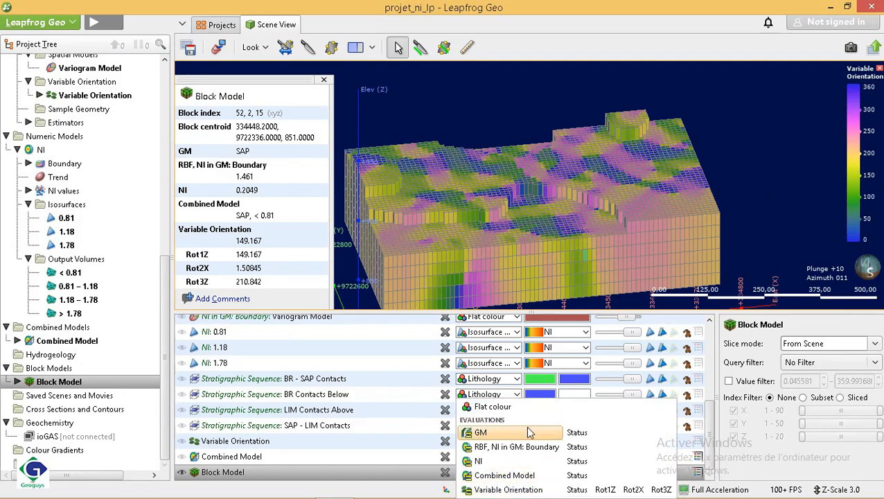
{"action": "left_click", "coordinate": [509, 433]}
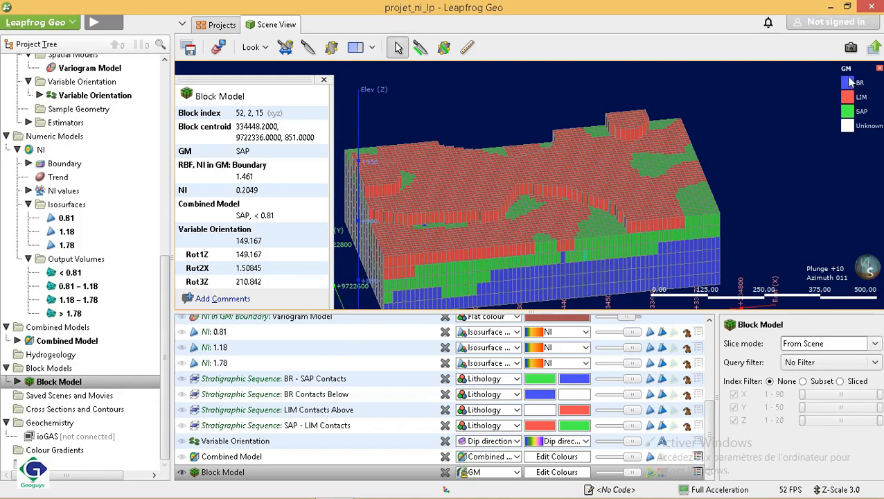
{"action": "left_click", "coordinate": [324, 79]}
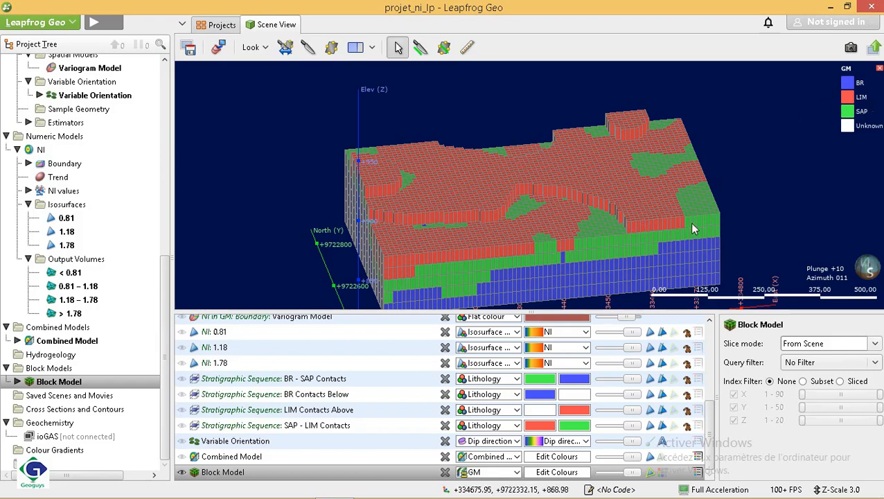
Check the evaluated values of a SAP block at the Block Model's front corner and of two LIM blocks on its upper surface.
{"action": "left_click", "coordinate": [718, 223]}
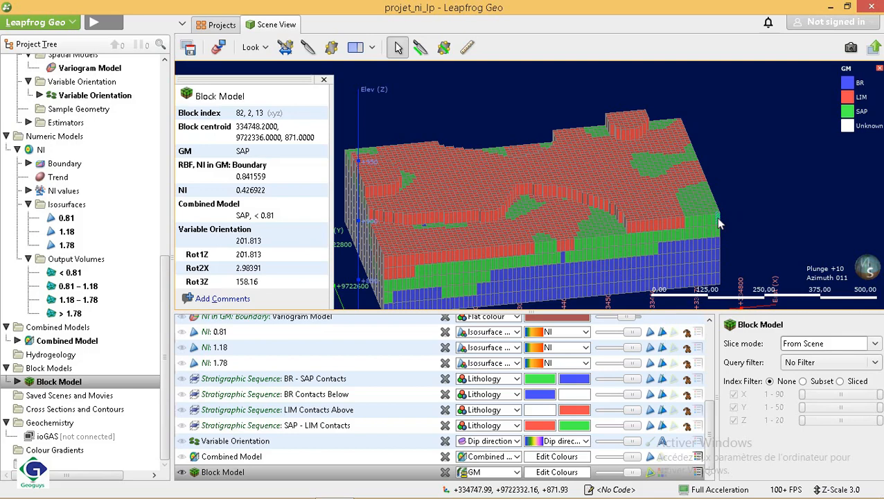
{"action": "left_click", "coordinate": [389, 203]}
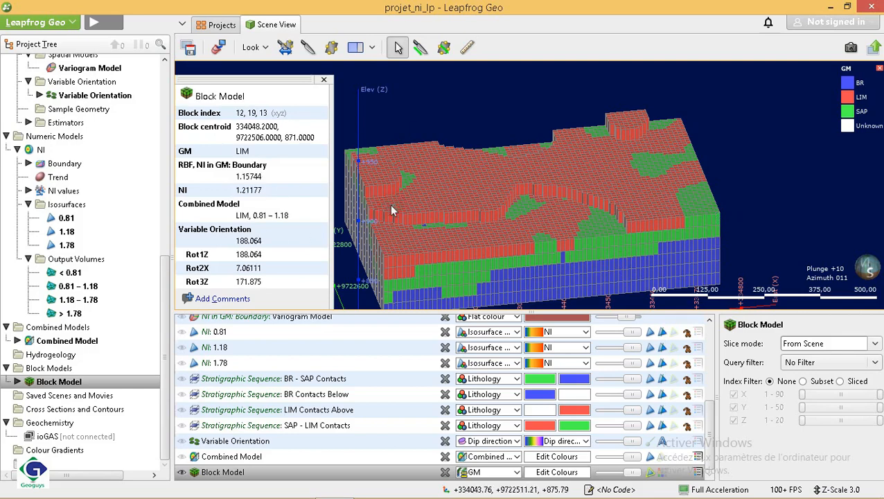
{"action": "left_click", "coordinate": [506, 168]}
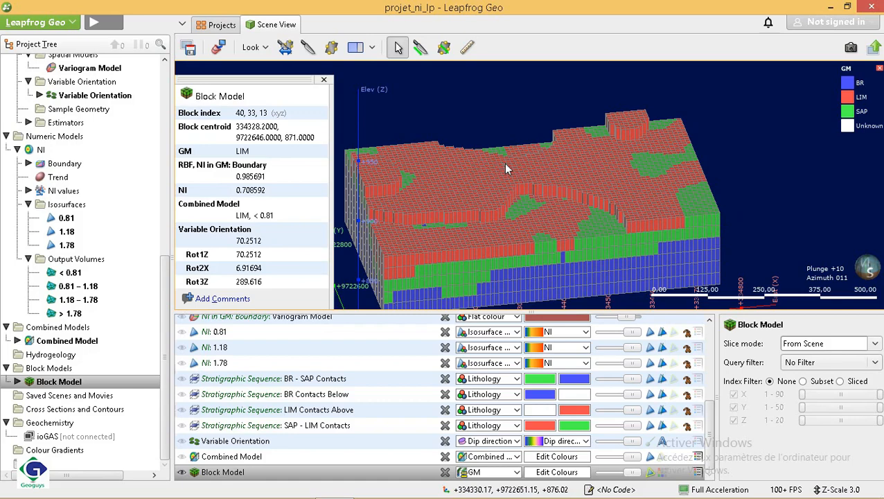
{"action": "left_click", "coordinate": [323, 79]}
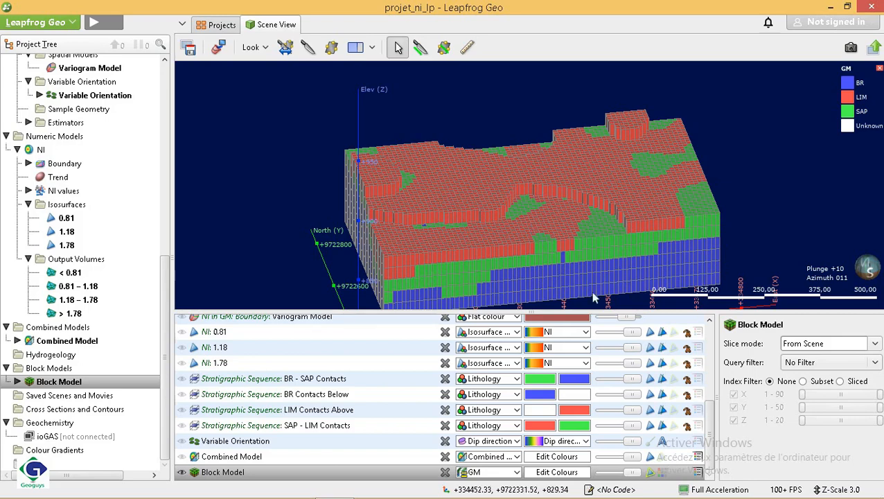
{"action": "left_click", "coordinate": [712, 421]}
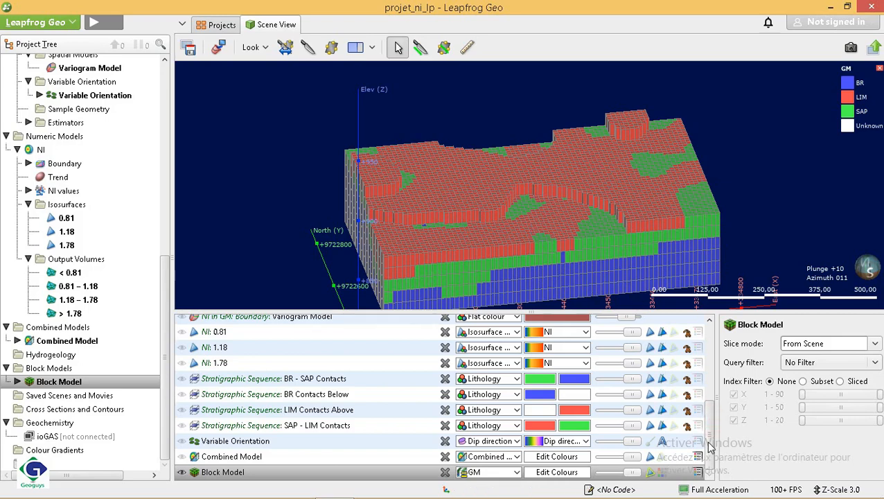